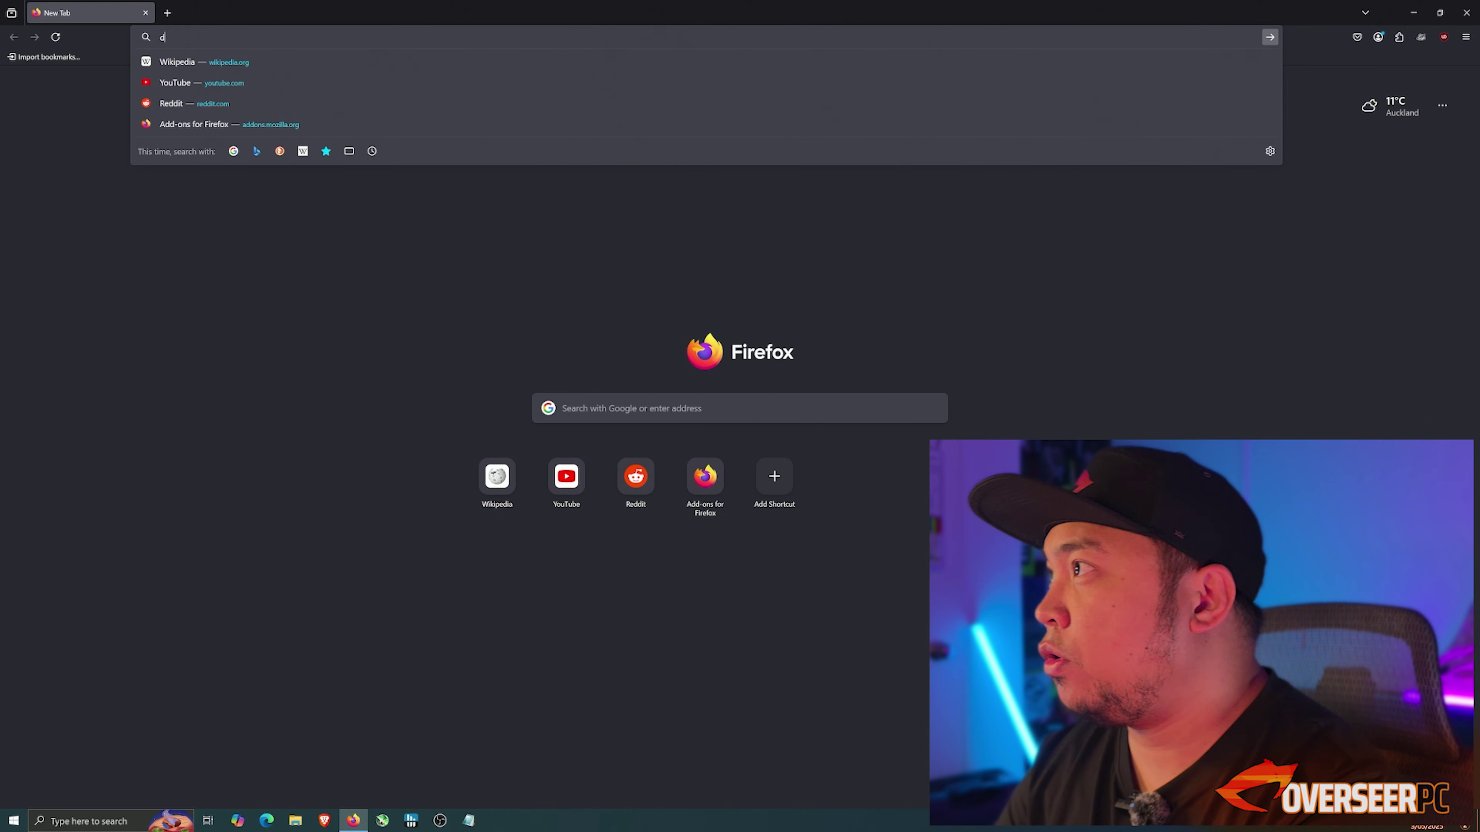
Search 'ddu' and download the DDU zip from the Guru3D page's download mirror.
text(ddu)
key(Return)
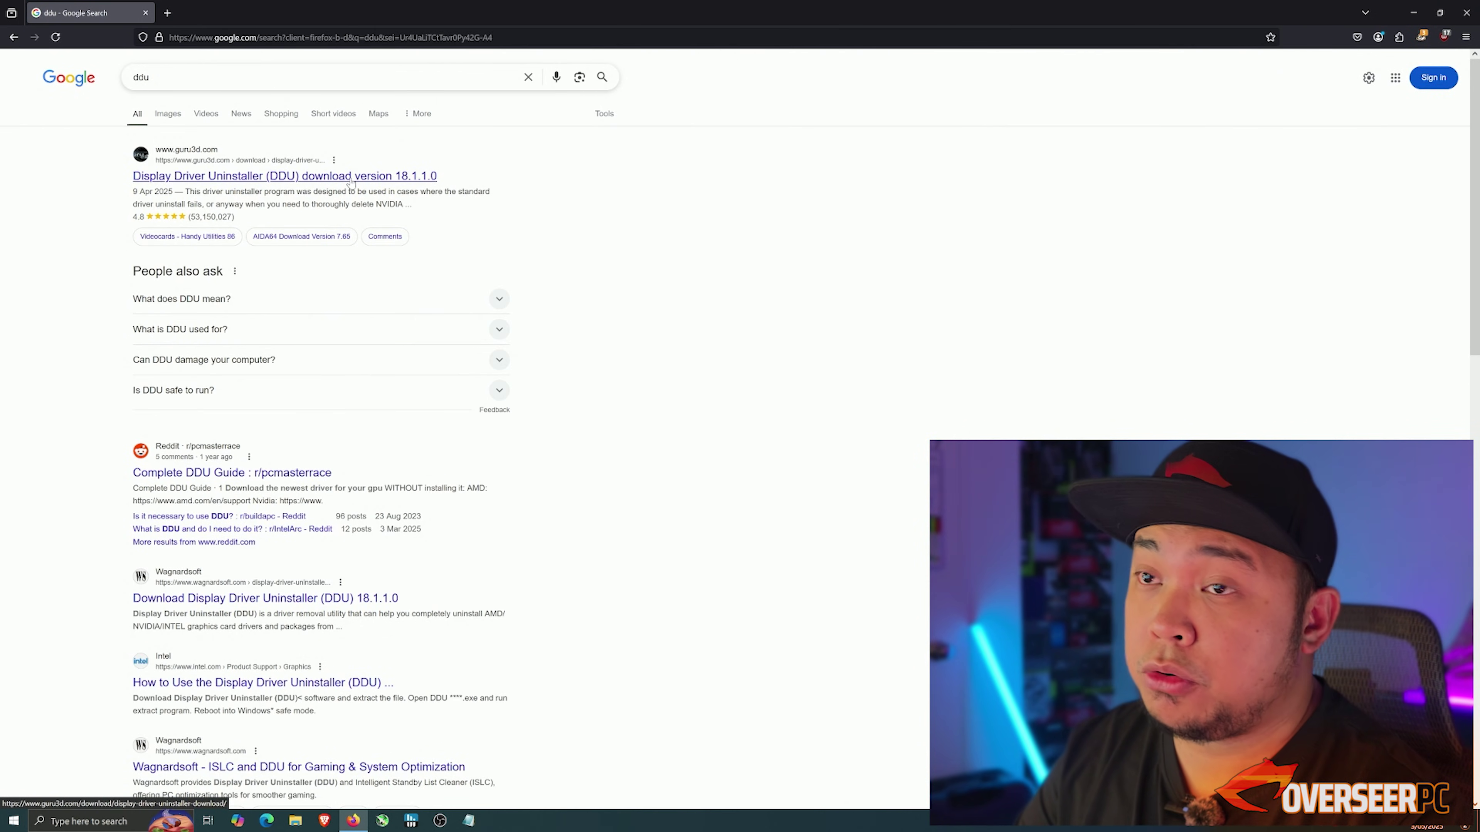
click(352, 183)
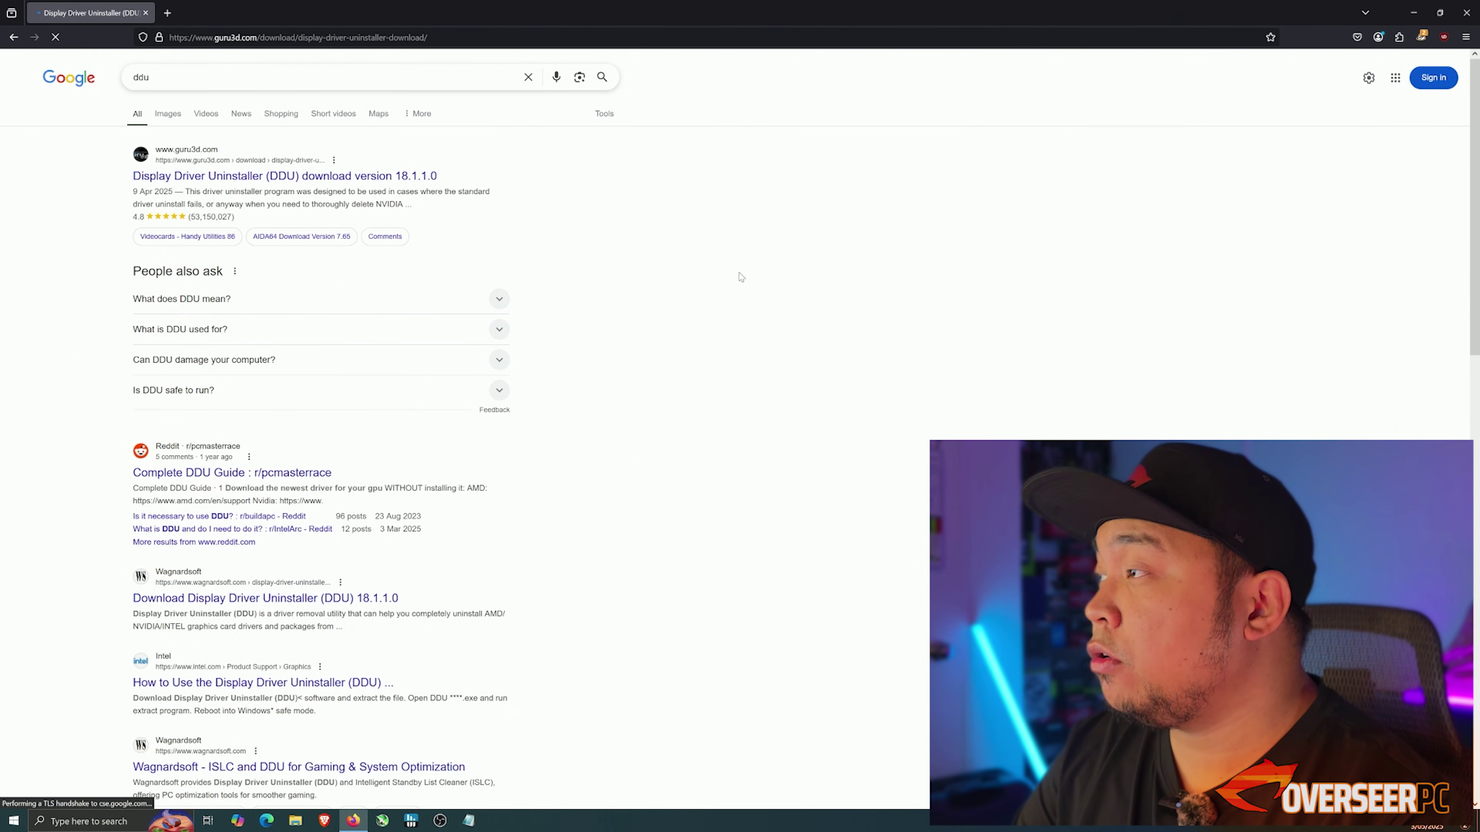
click(852, 480)
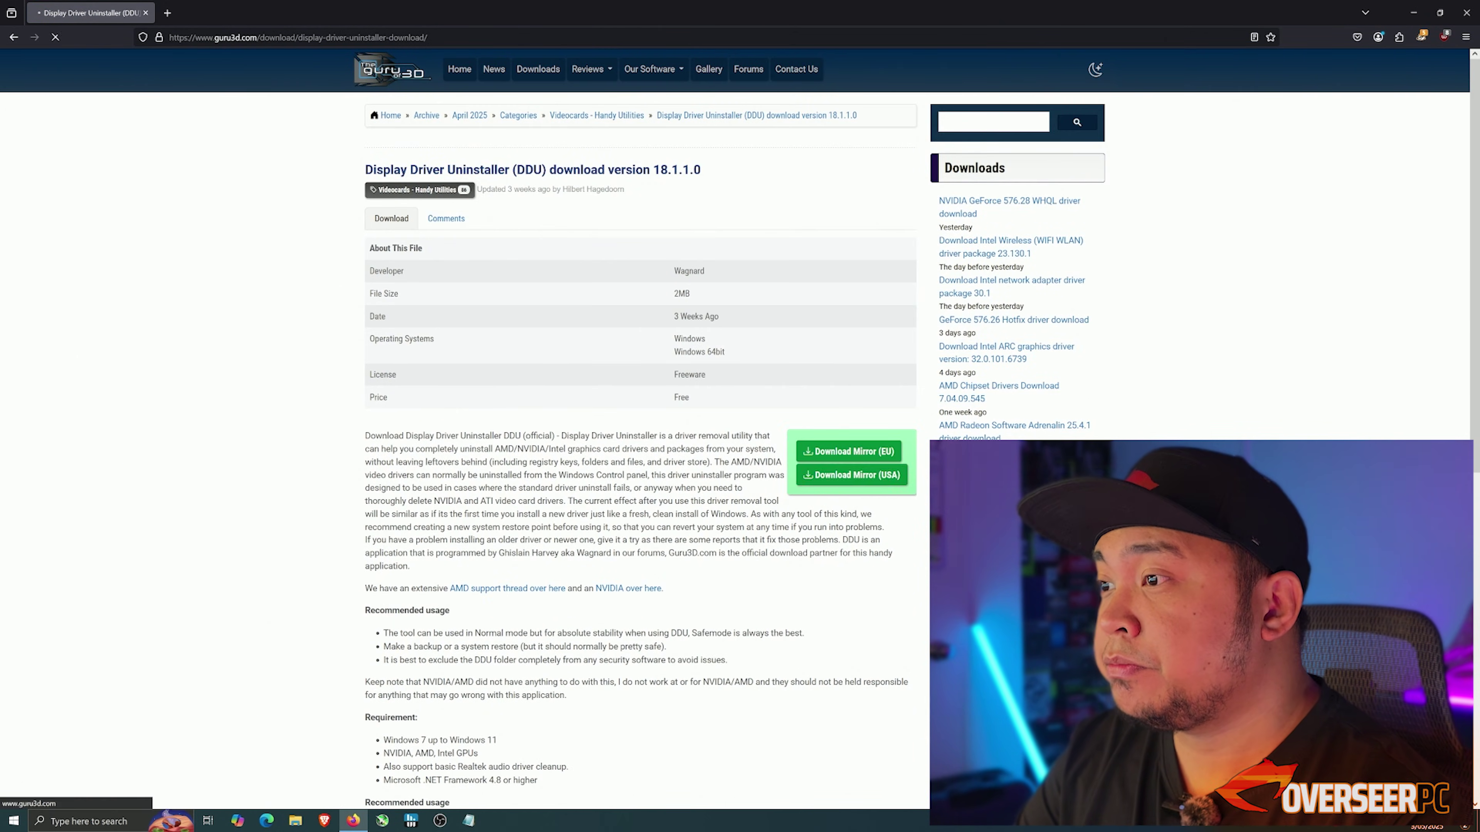
Search Google for 'rx 9070 xt driver' from the address bar.
click(659, 37)
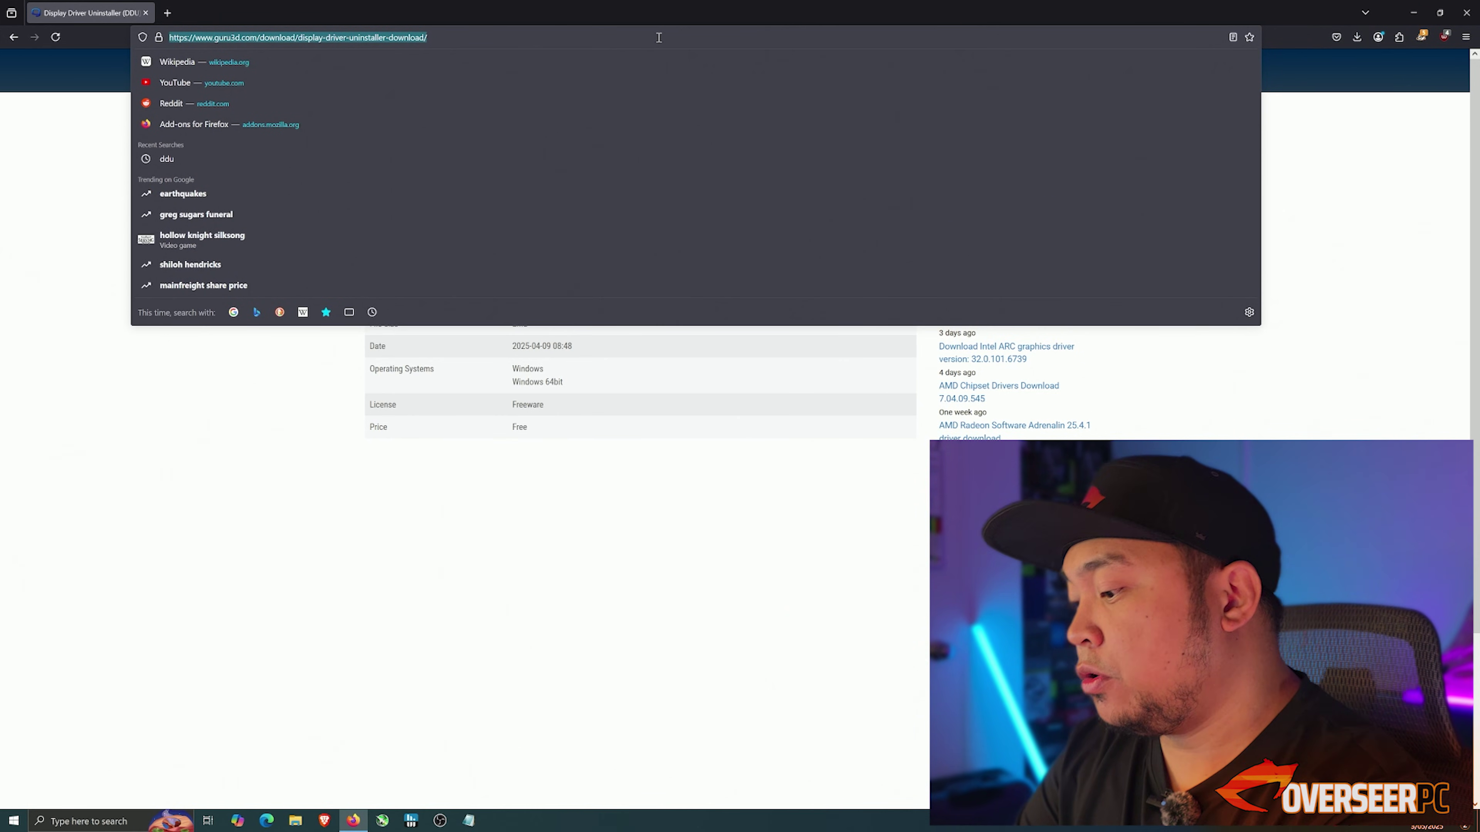
text(rx 90)
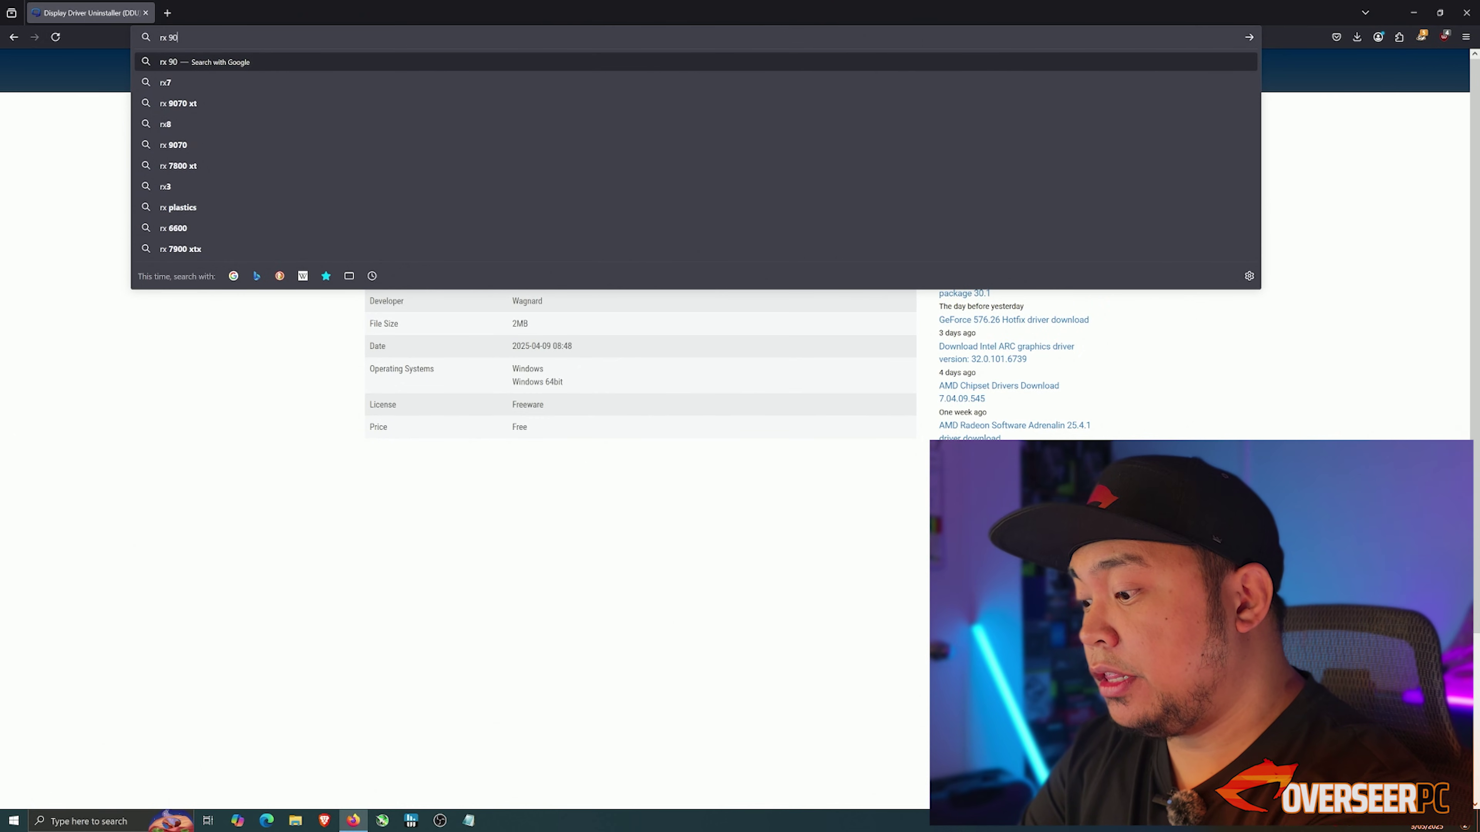
text(70 xt d)
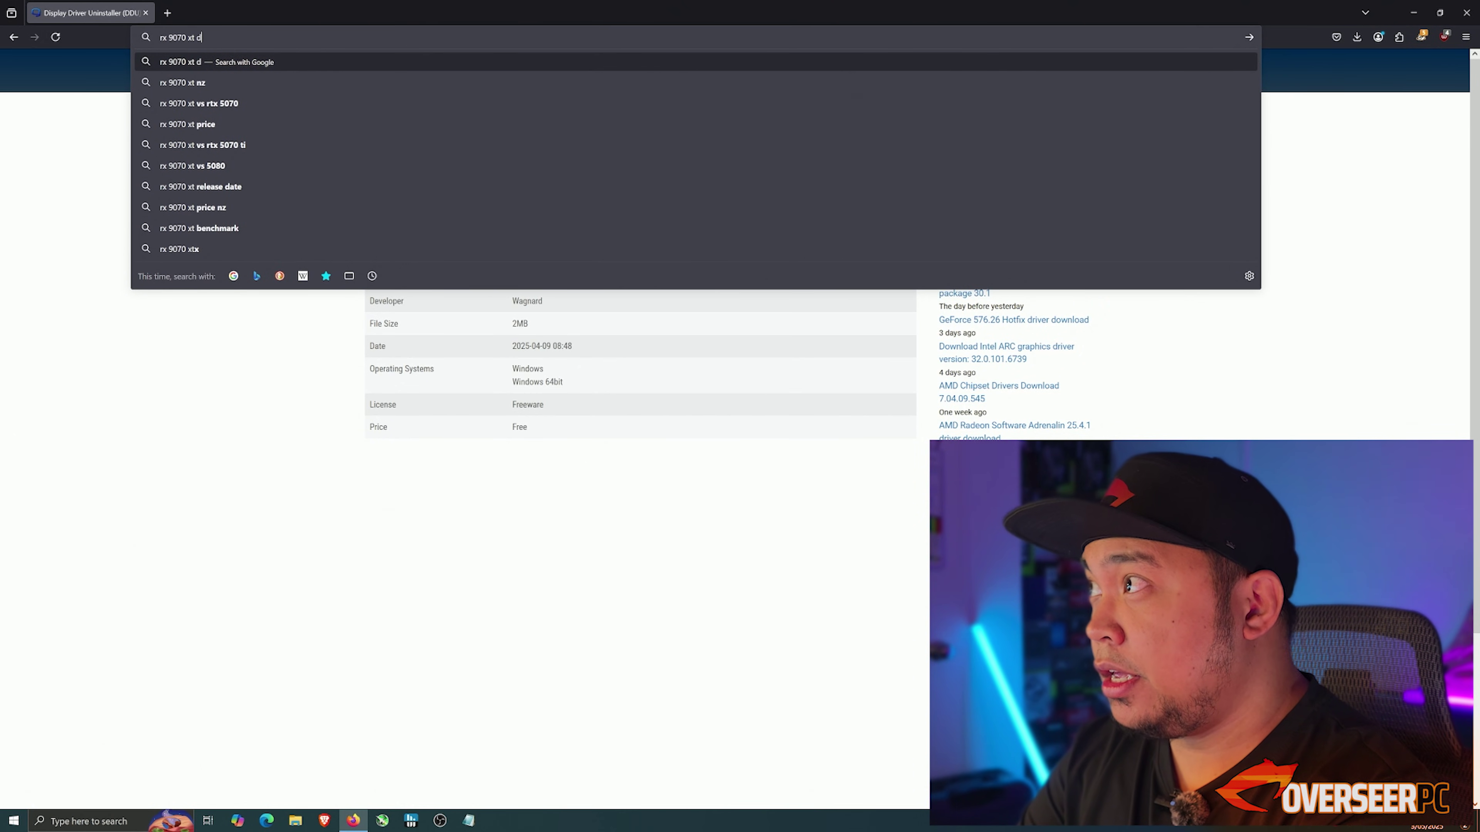
text(river)
key(Return)
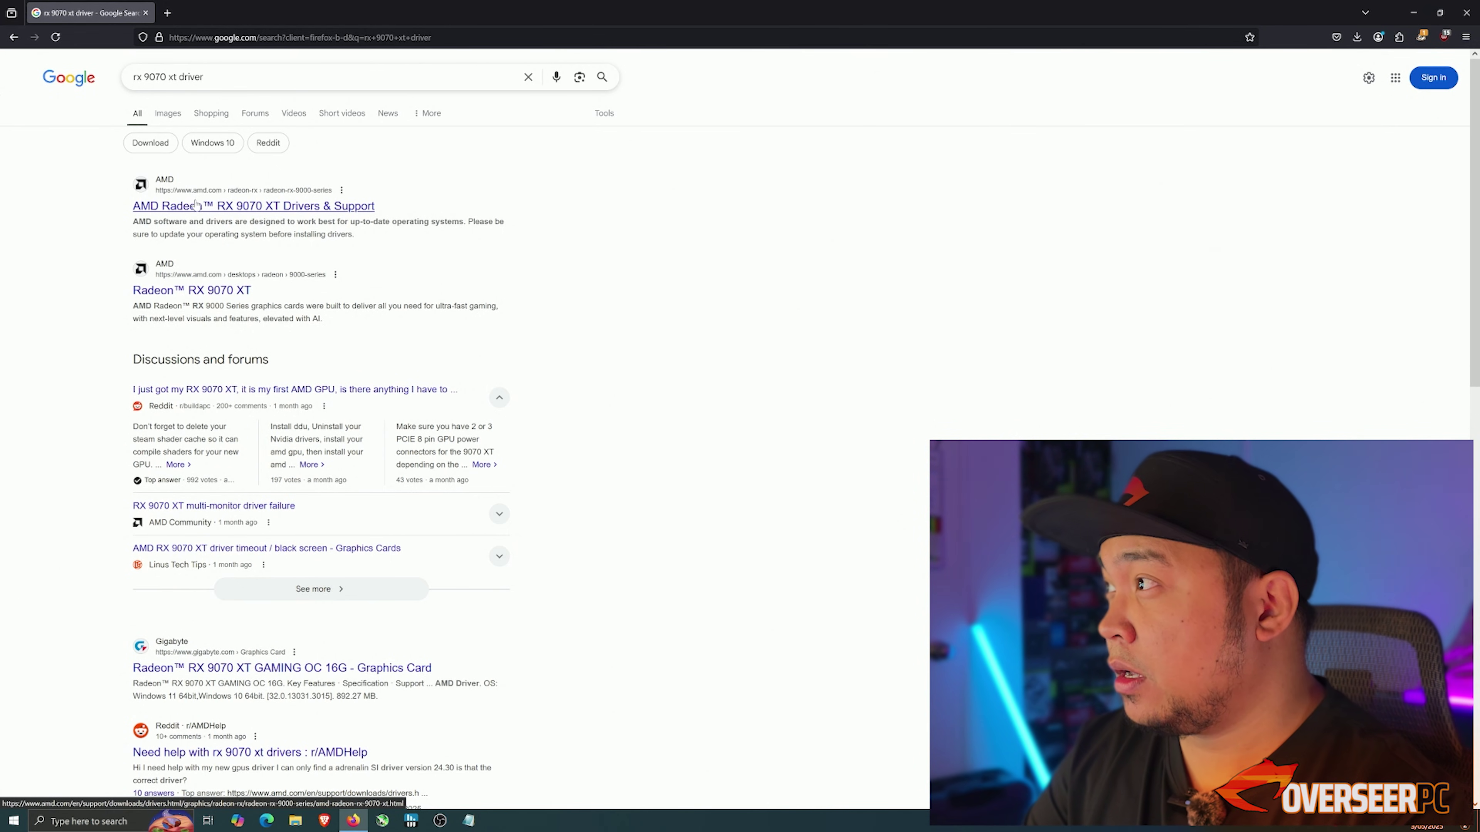
From AMD's Drivers & Support result, download Adrenalin 25.4.1 under Windows 10 - 64-Bit Edition.
click(253, 209)
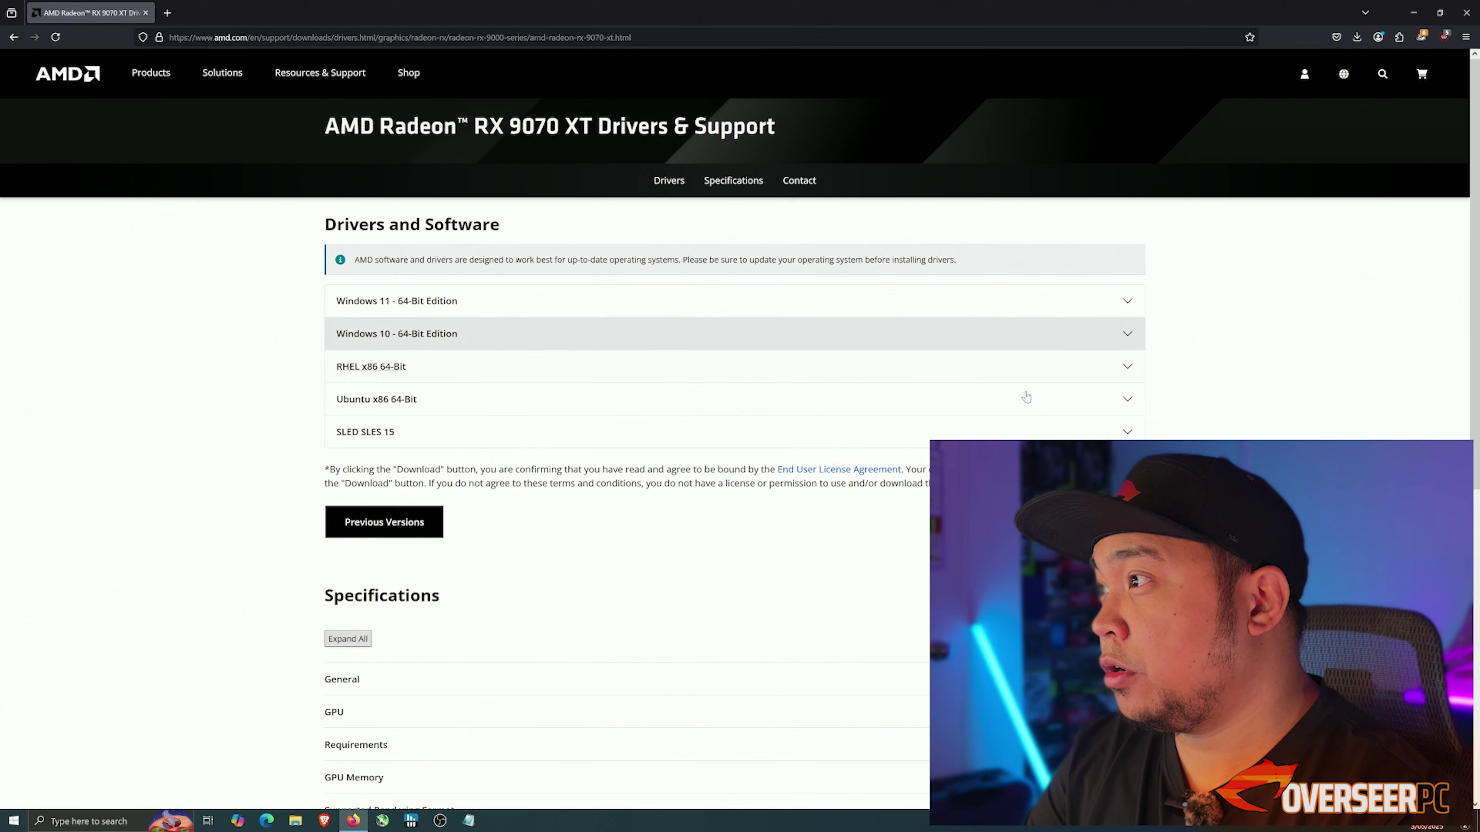
click(1127, 333)
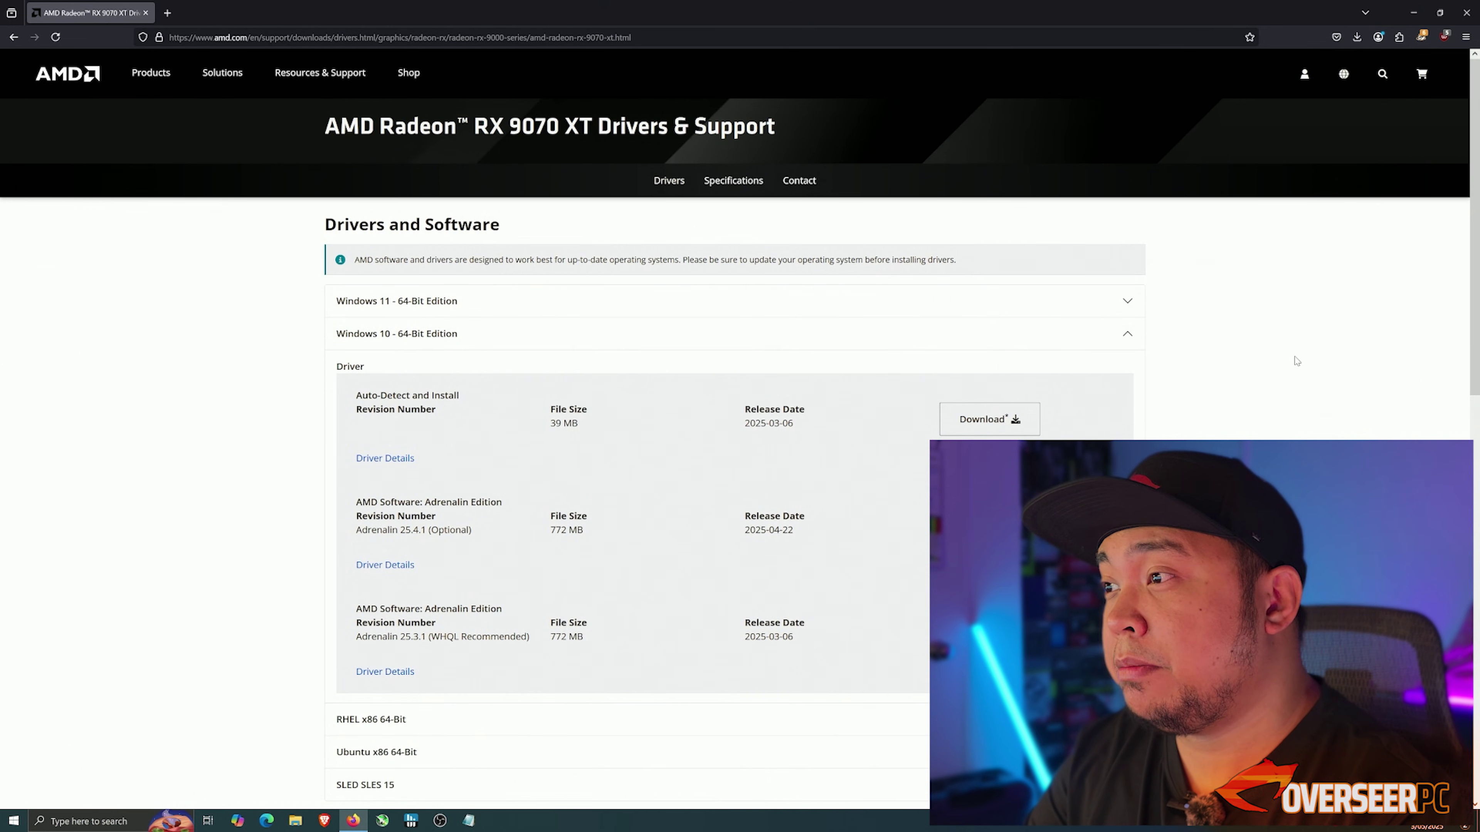
scroll(1297, 362, down, 1)
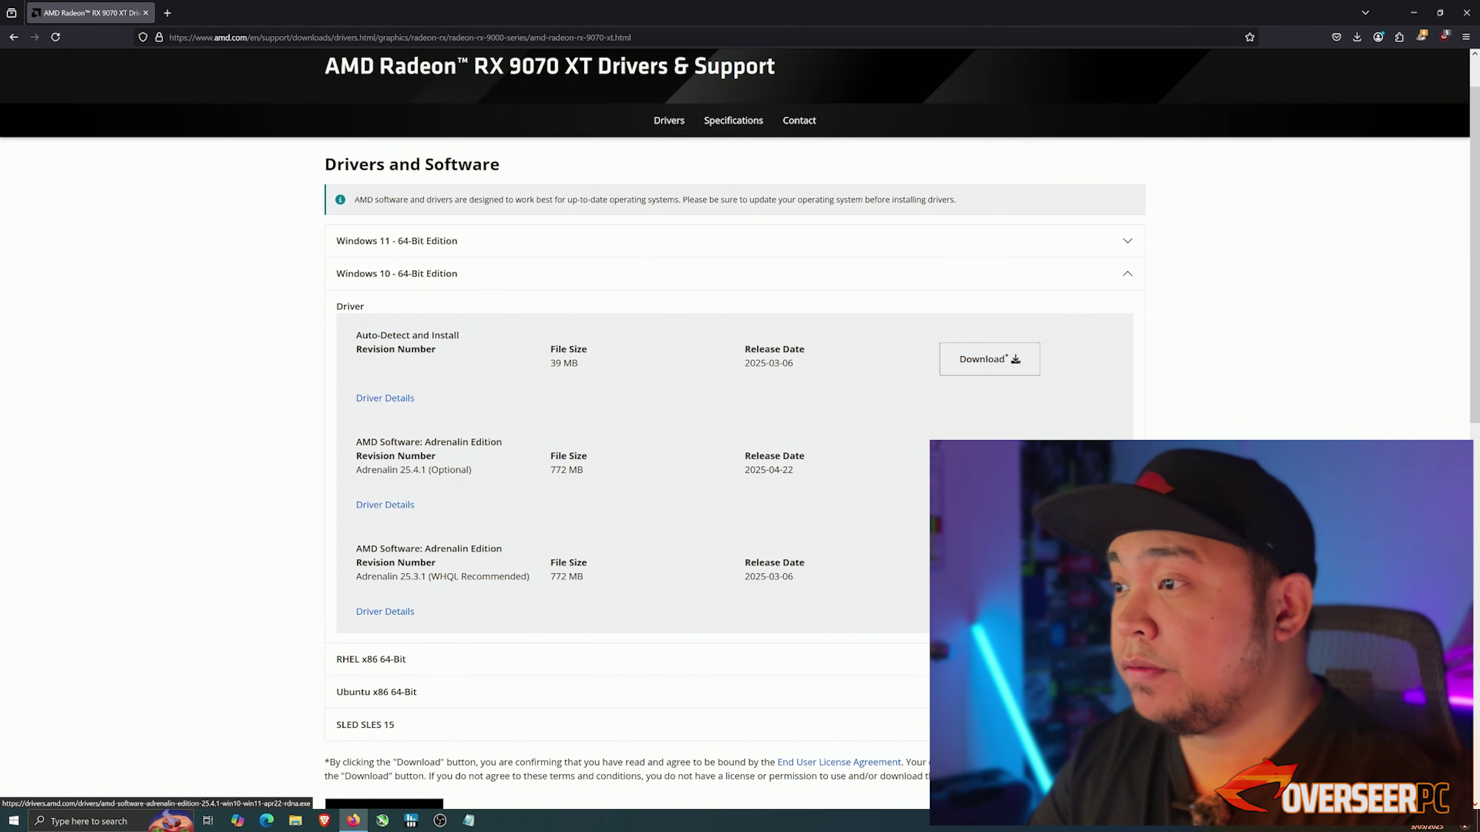
click(990, 466)
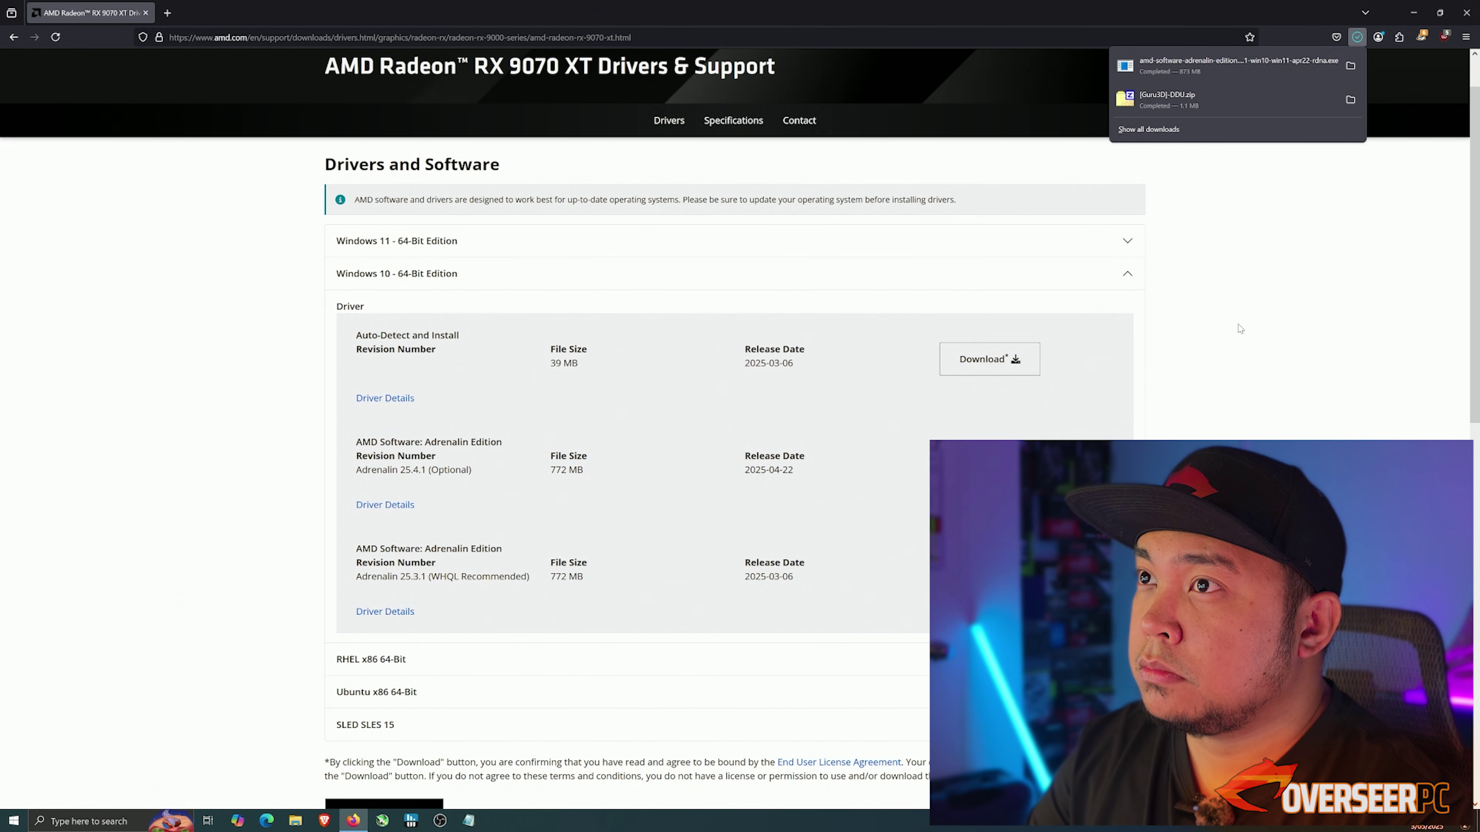
click(1240, 328)
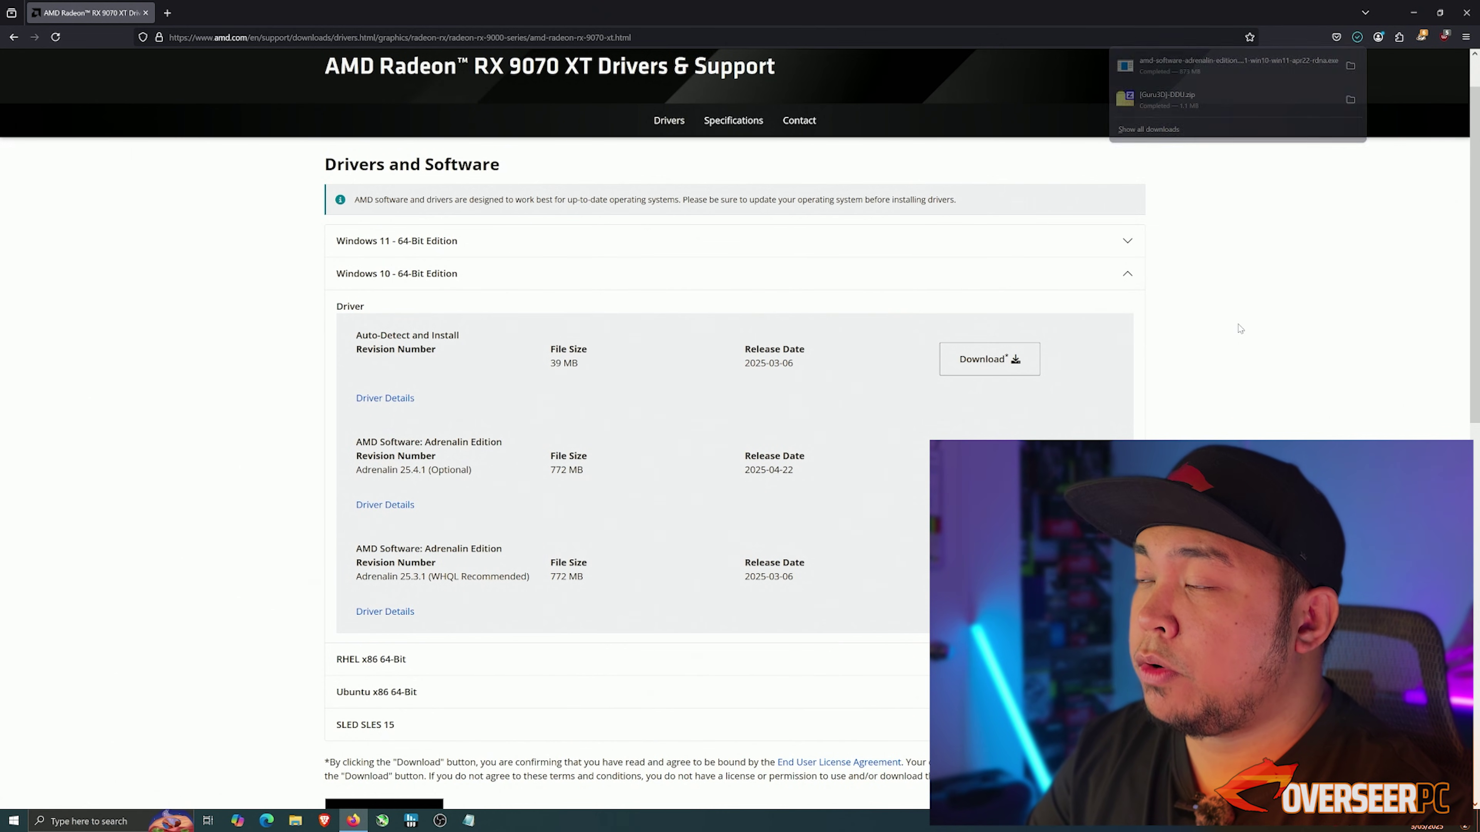
Close Firefox and show the Downloads folder with the Adrenalin installer and DDU zip.
click(1466, 12)
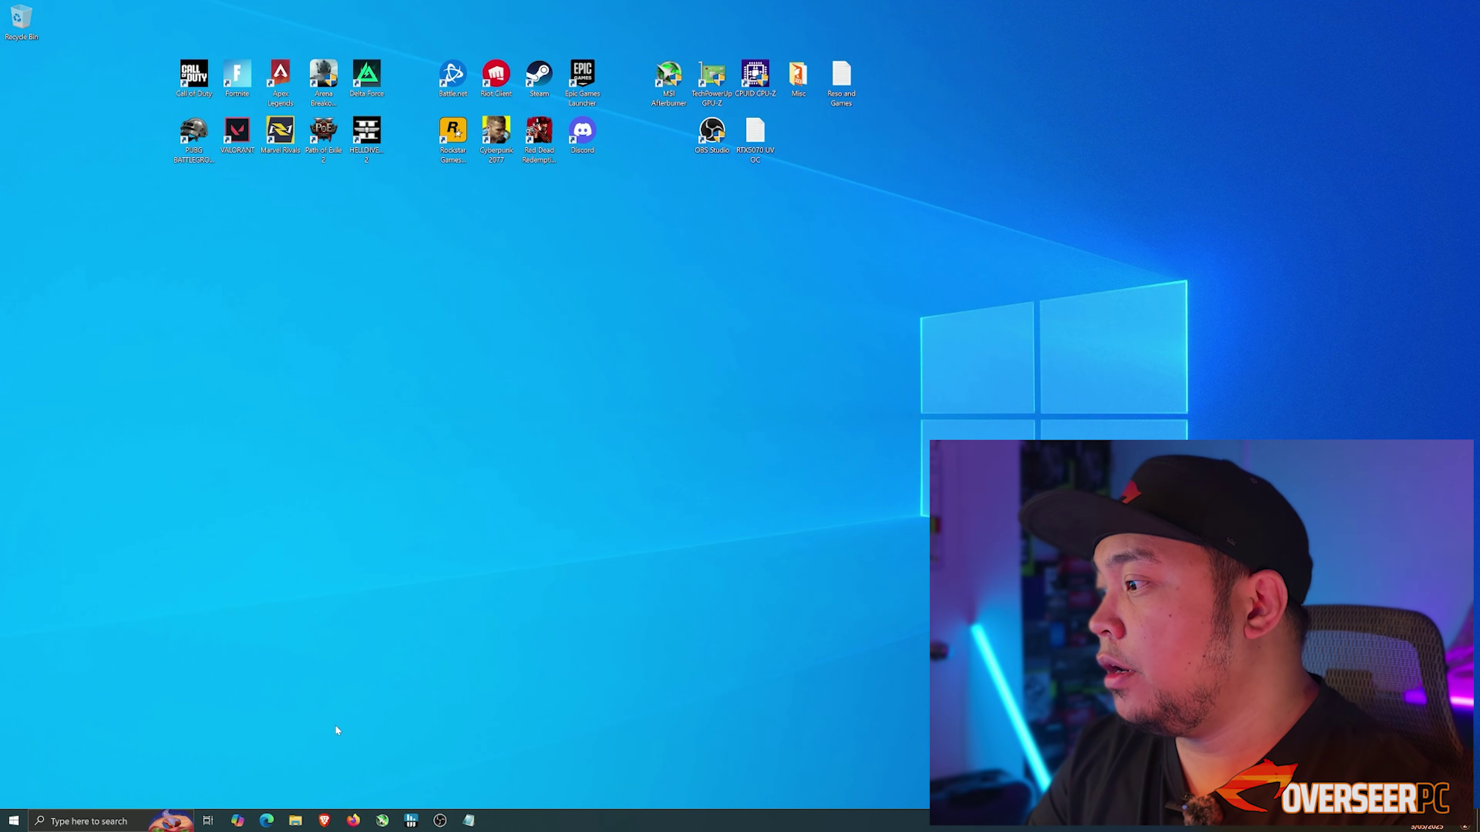
click(295, 820)
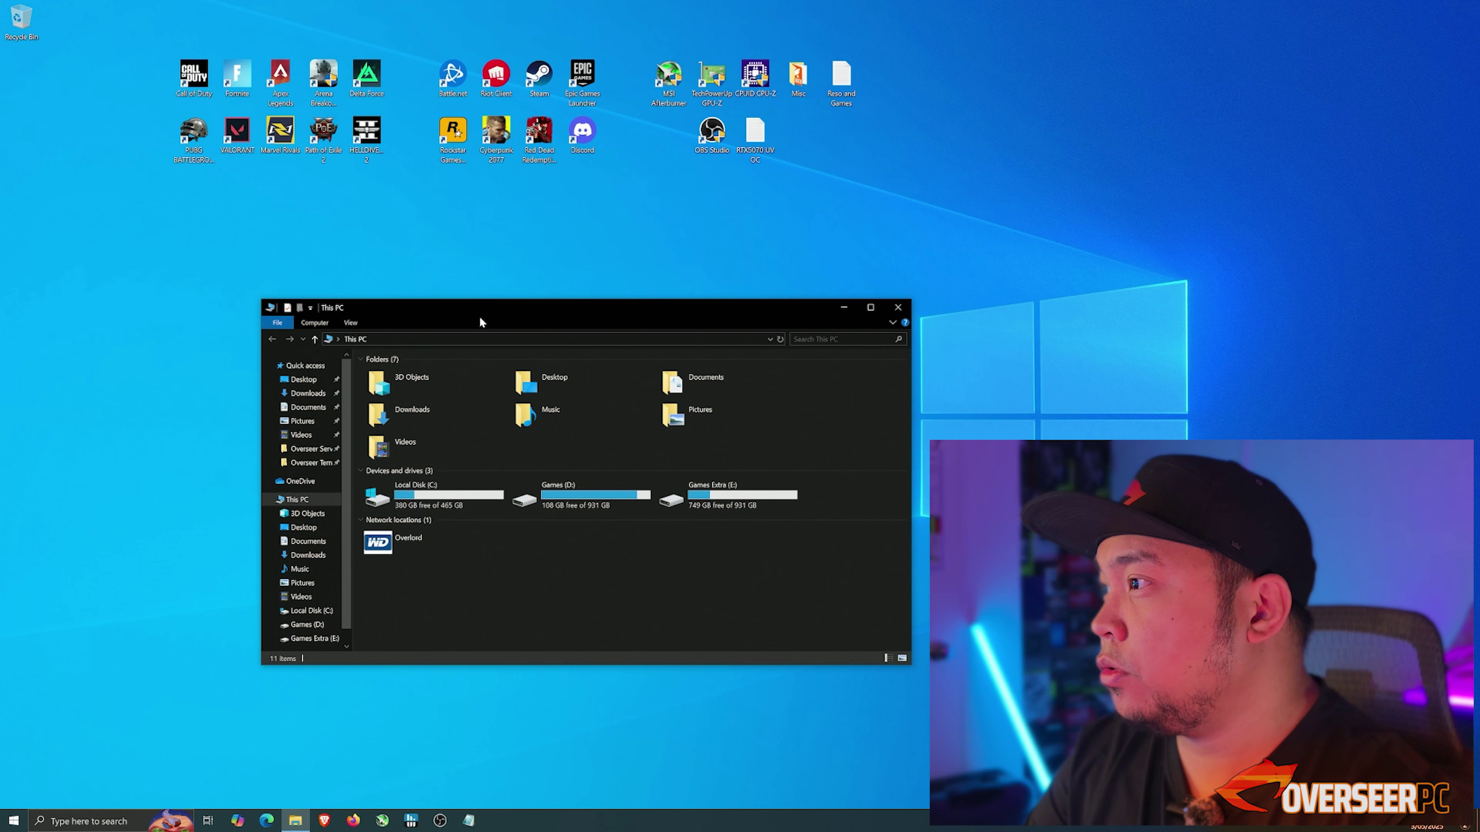
click(307, 393)
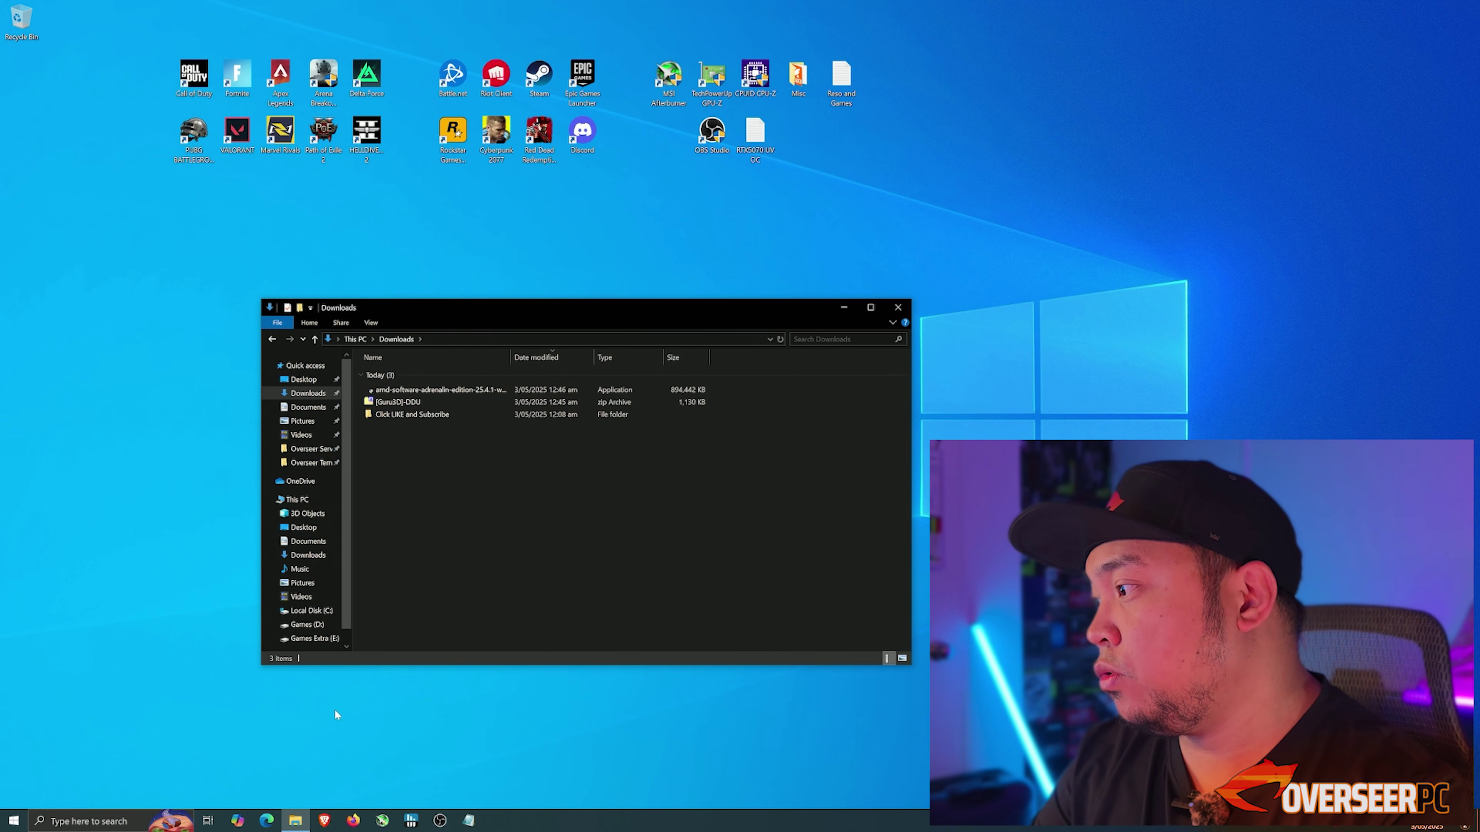
Restart into Safe Mode via advanced startup, Troubleshoot, Advanced options, and Startup Settings.
click(13, 821)
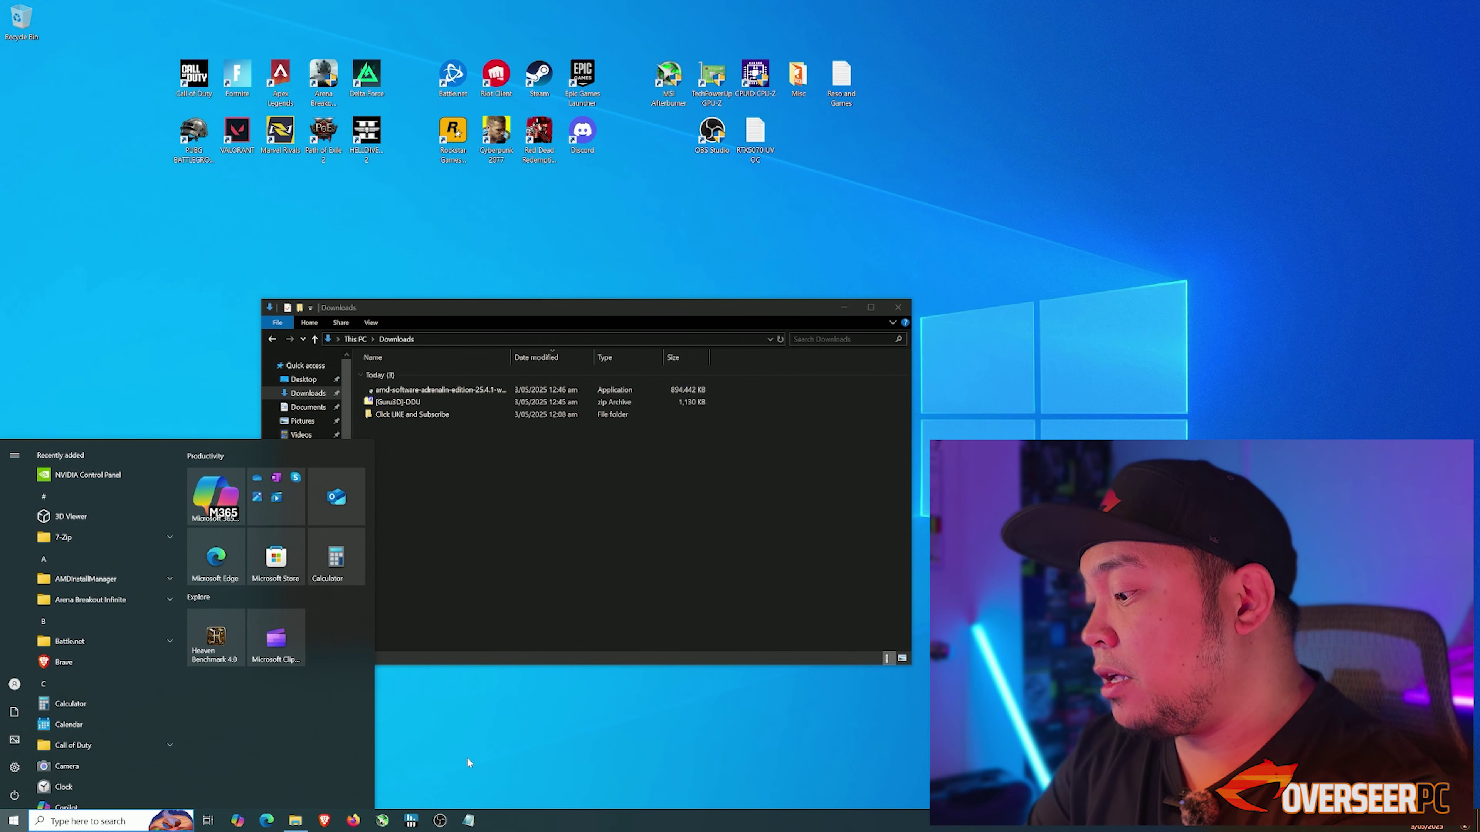
text(safemo)
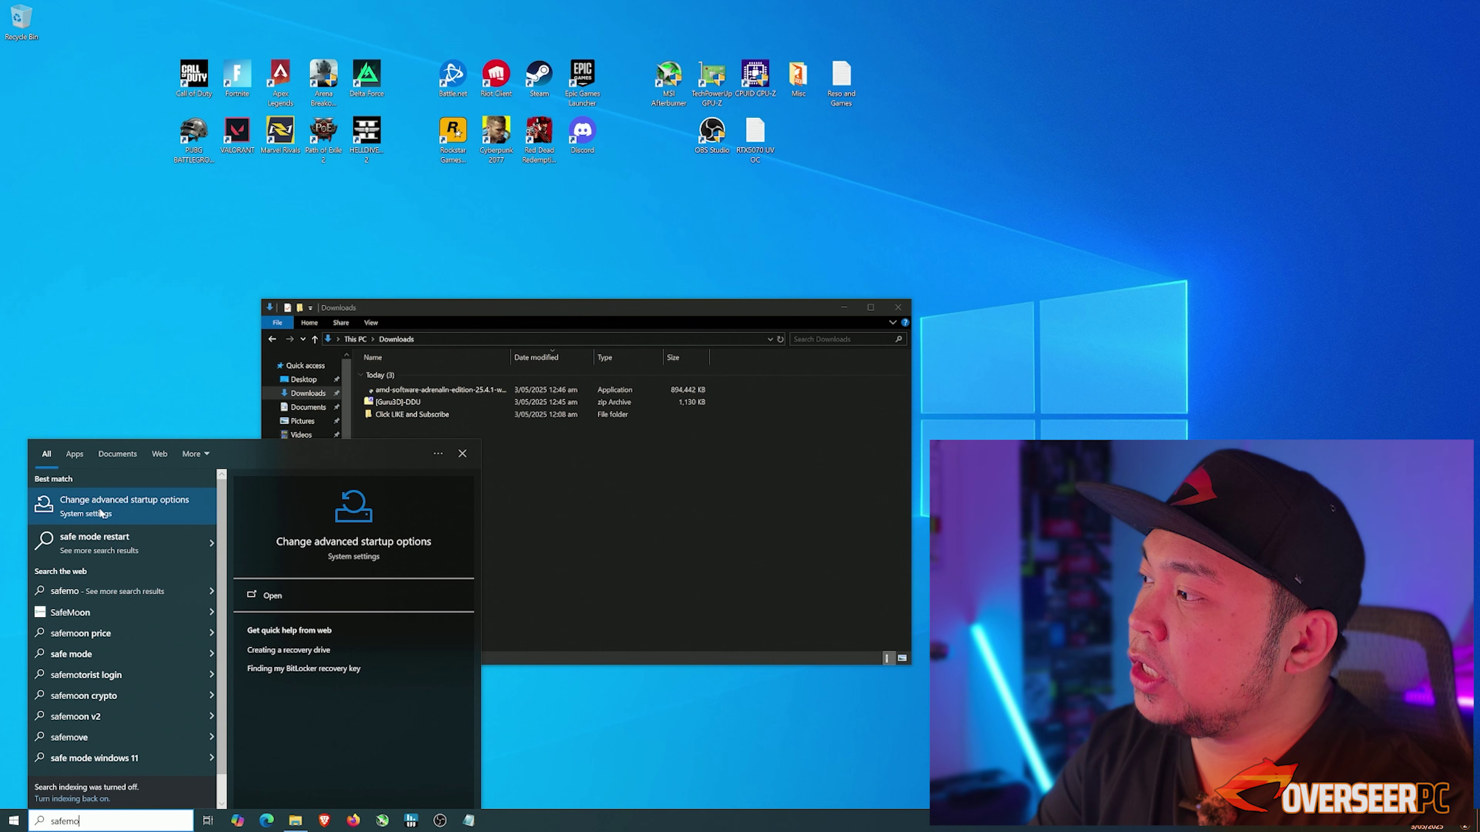
click(139, 506)
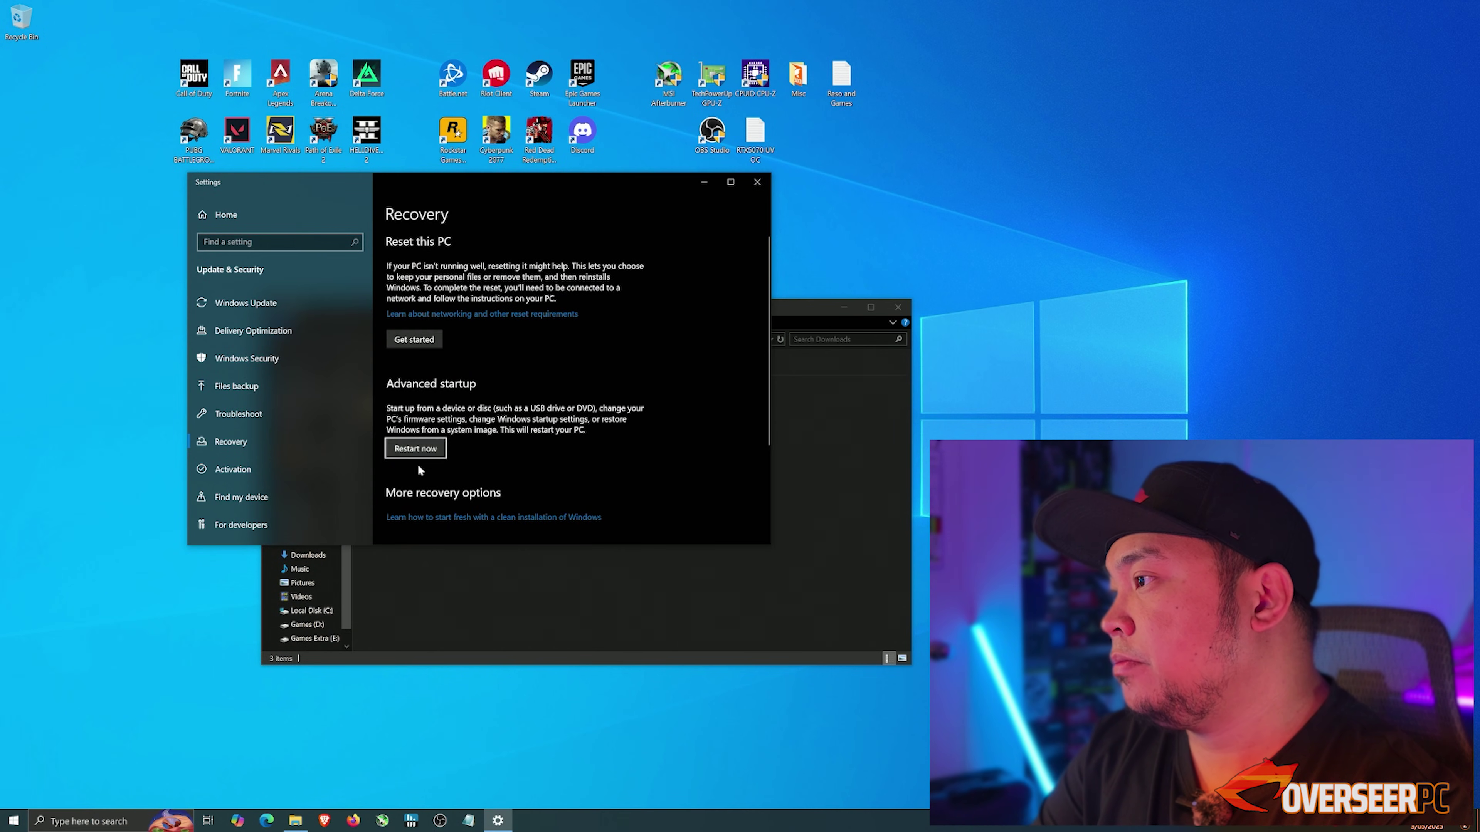
click(427, 447)
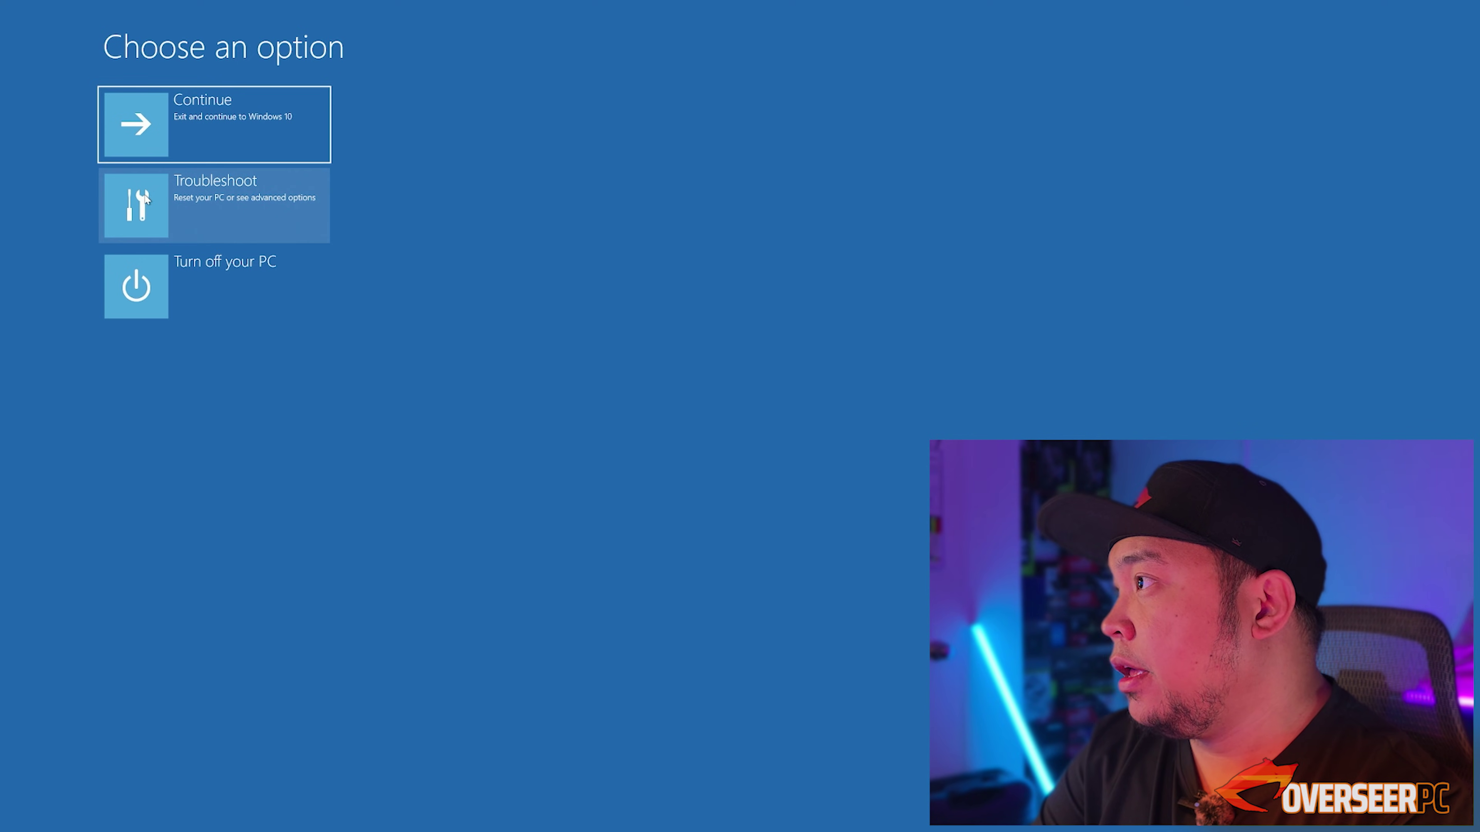
click(146, 199)
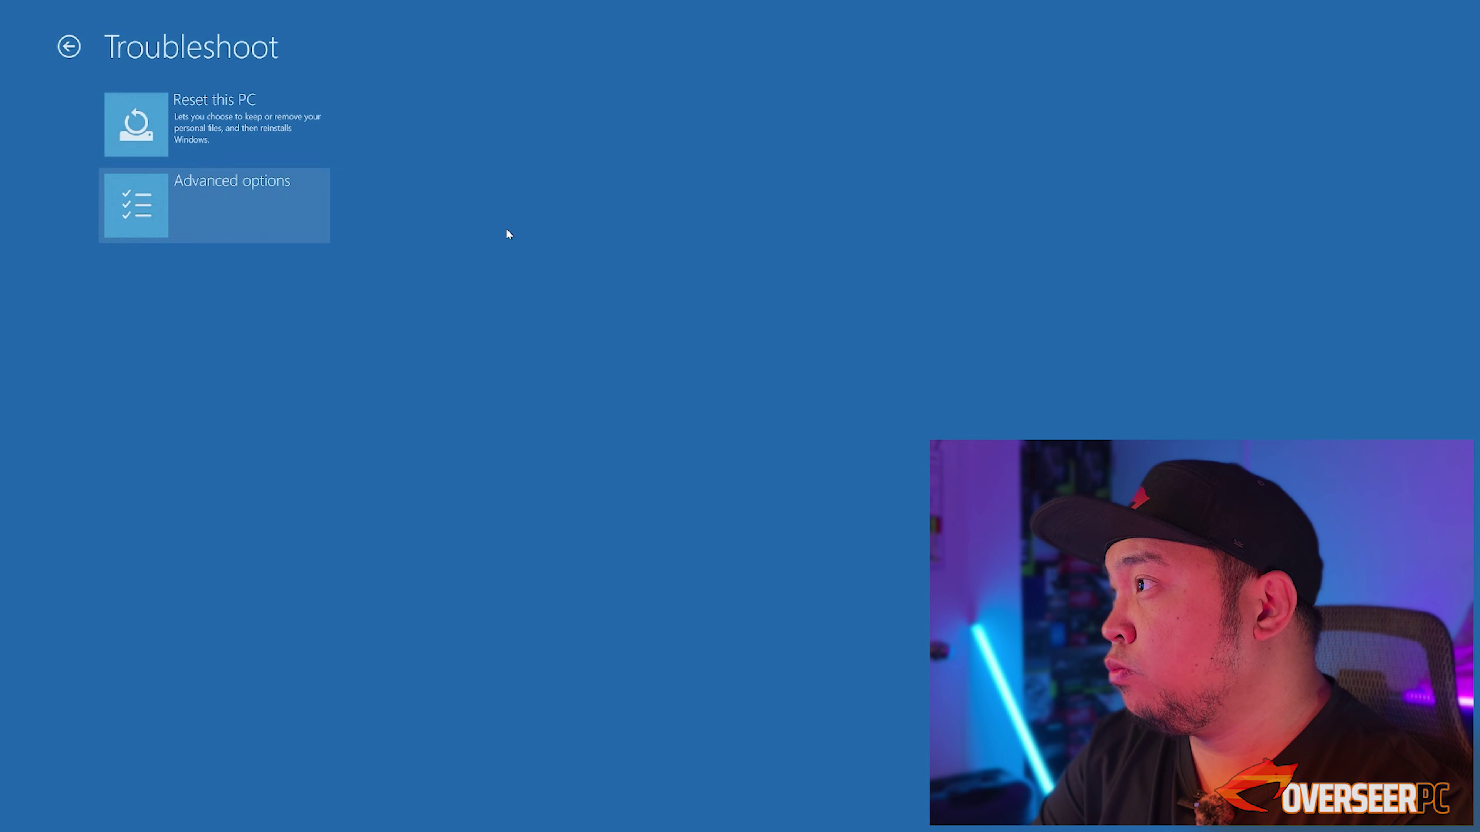
click(153, 193)
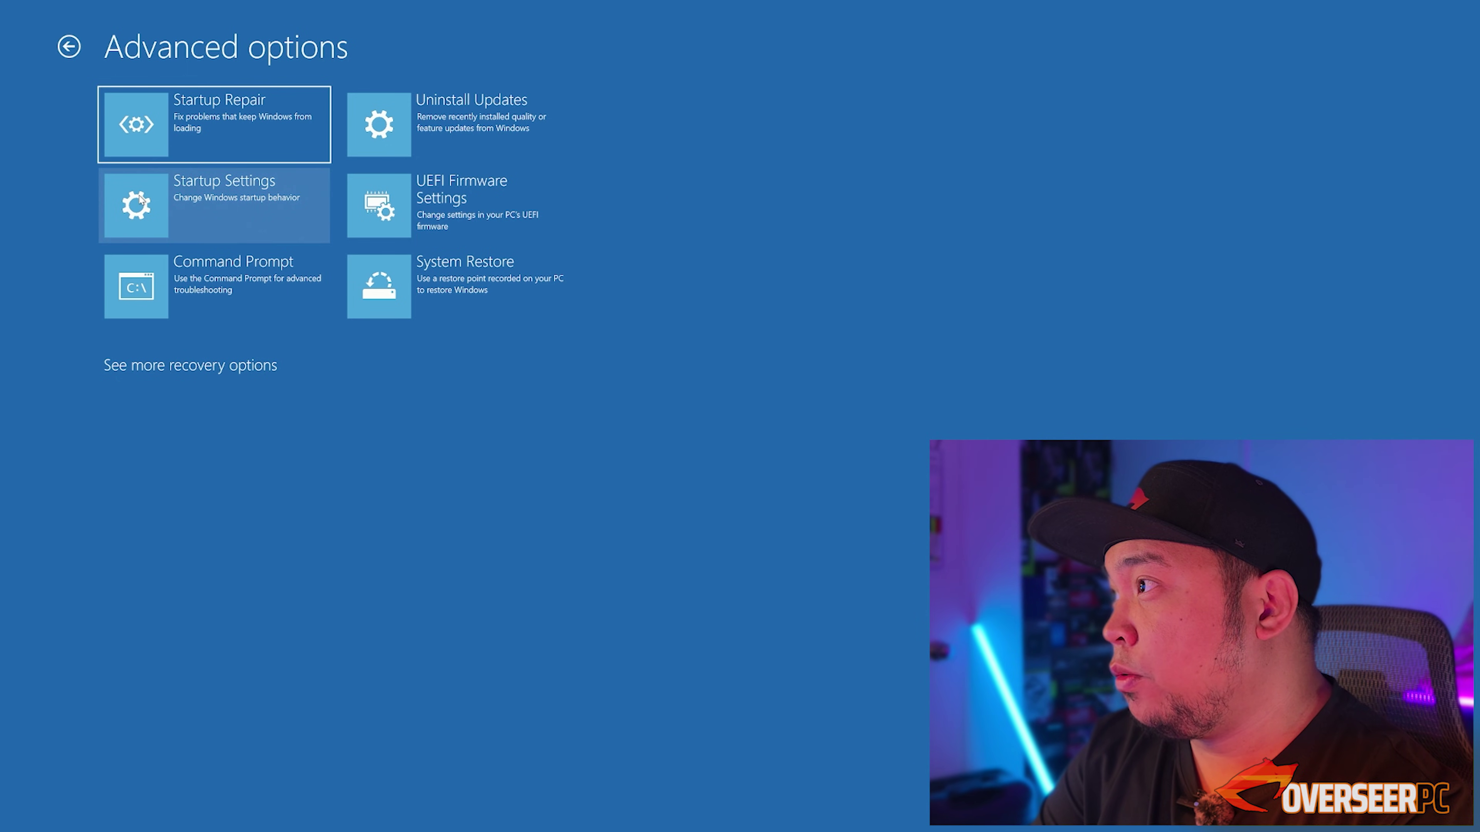
click(179, 205)
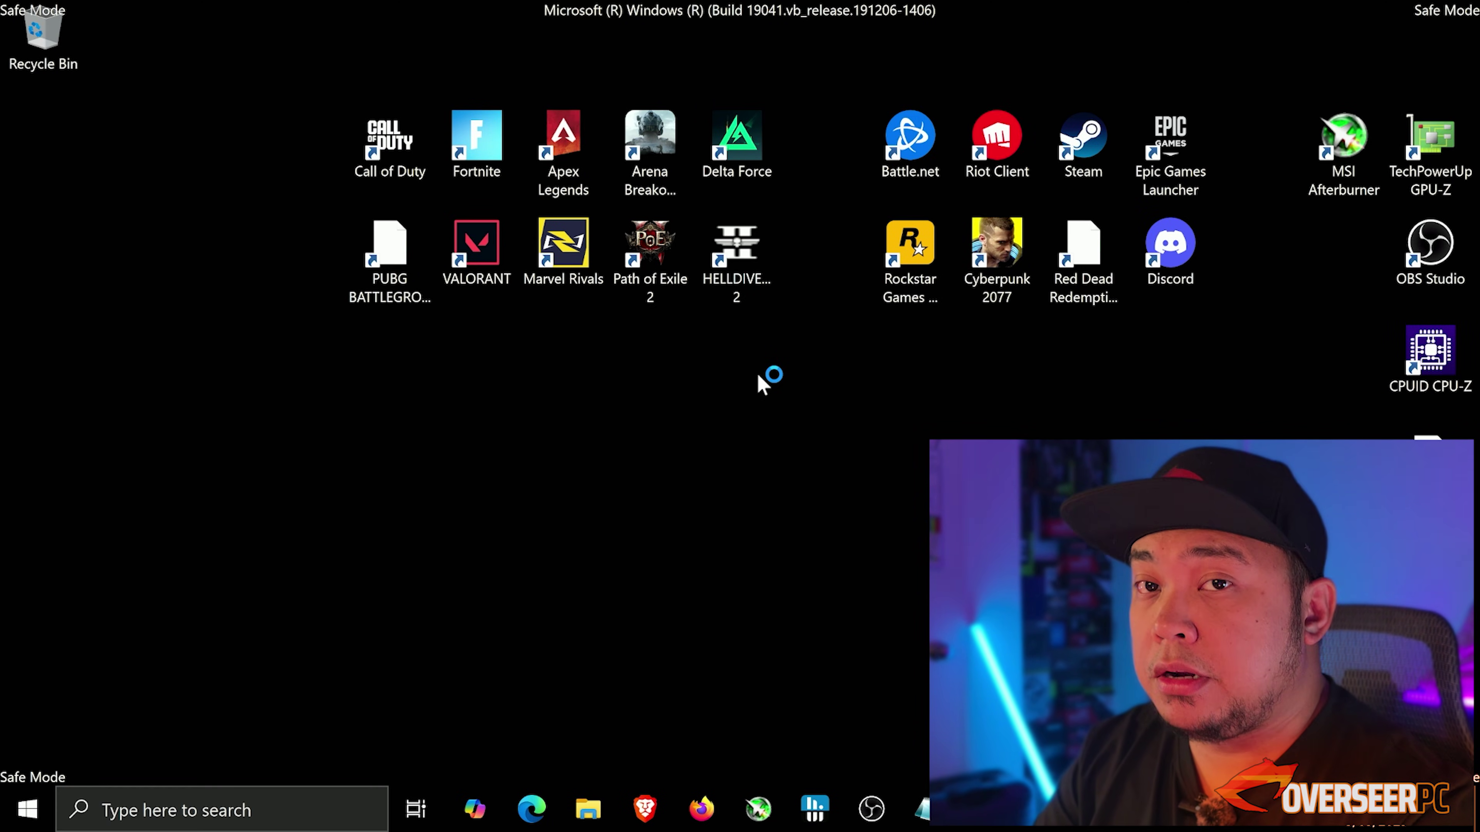
In Downloads, unpack the [Guru3D]-DDU zip with 7-Zip Extract Here.
click(588, 808)
click(617, 234)
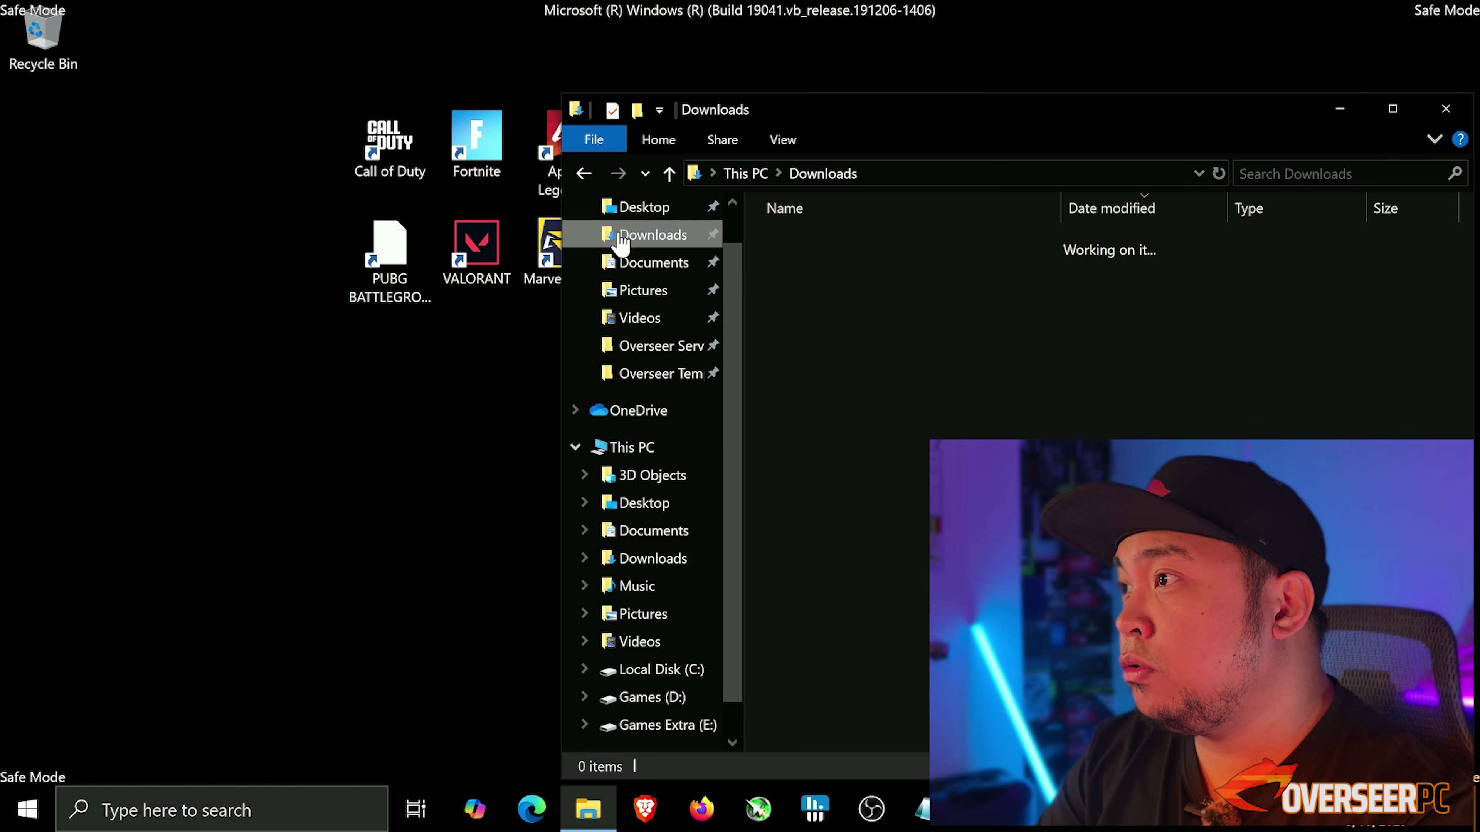
drag(1033, 105, 748, 62)
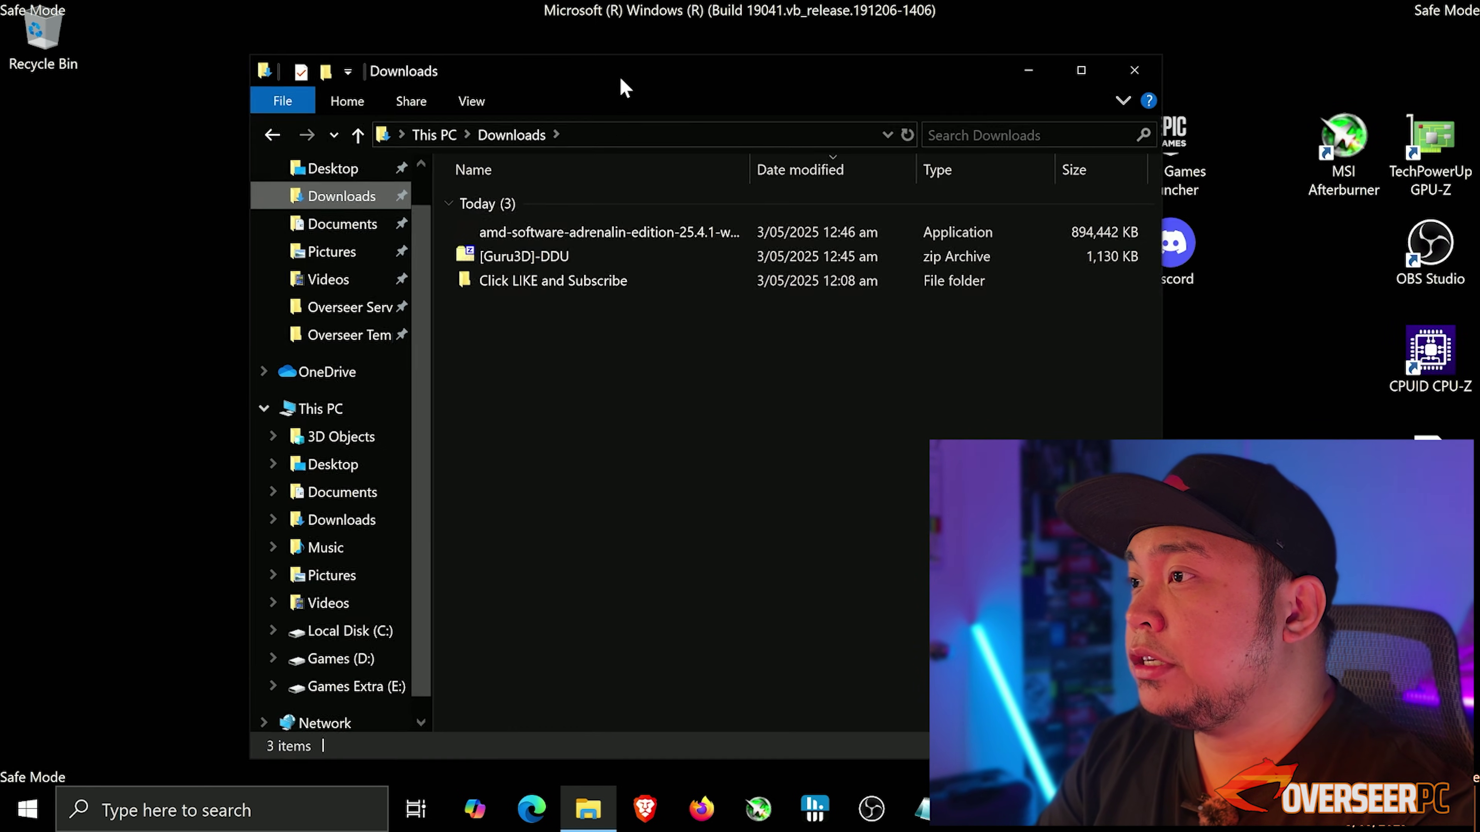
click(536, 252)
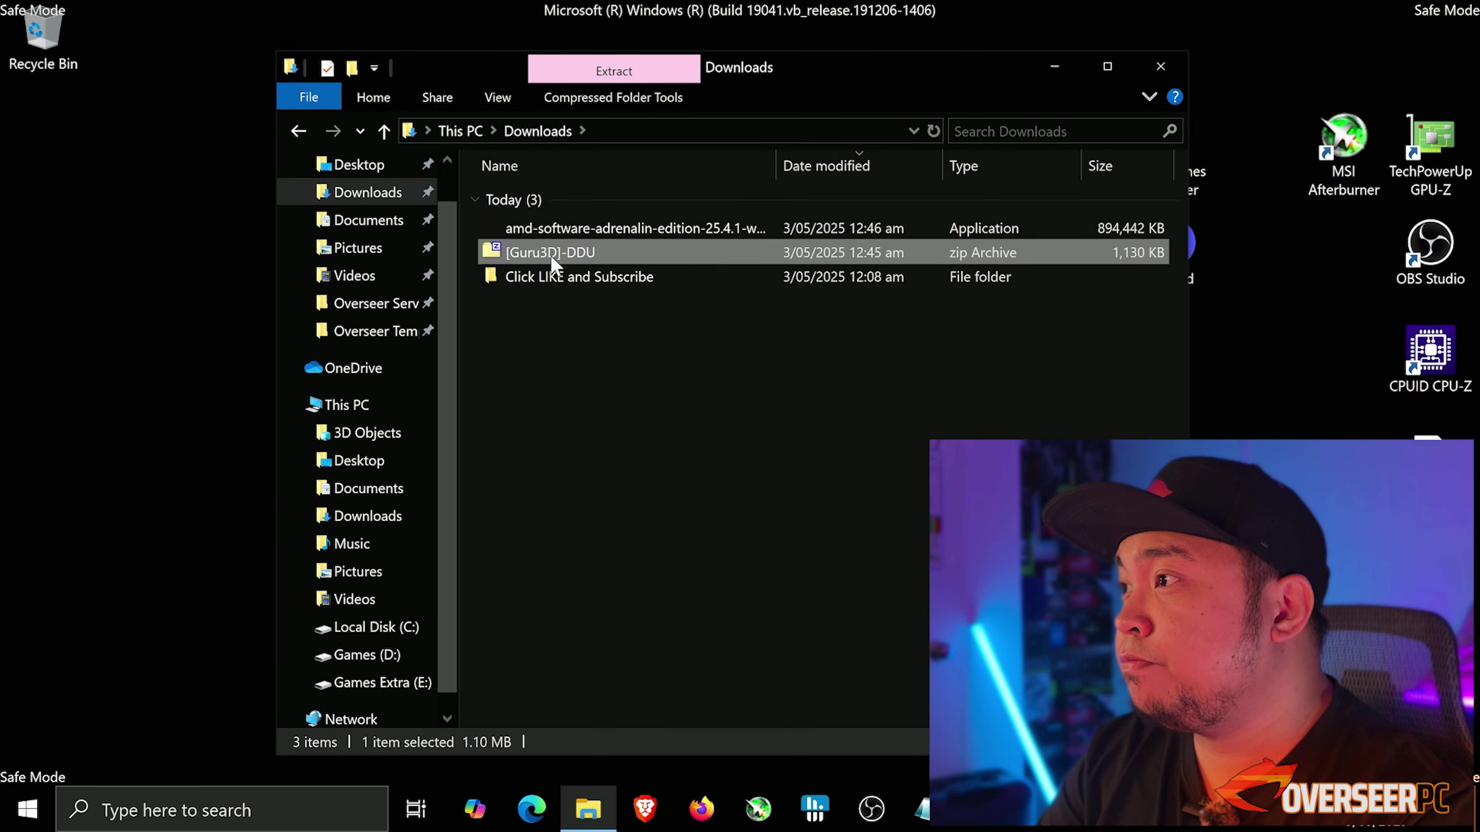
right_click(551, 255)
mouse_move(699, 298)
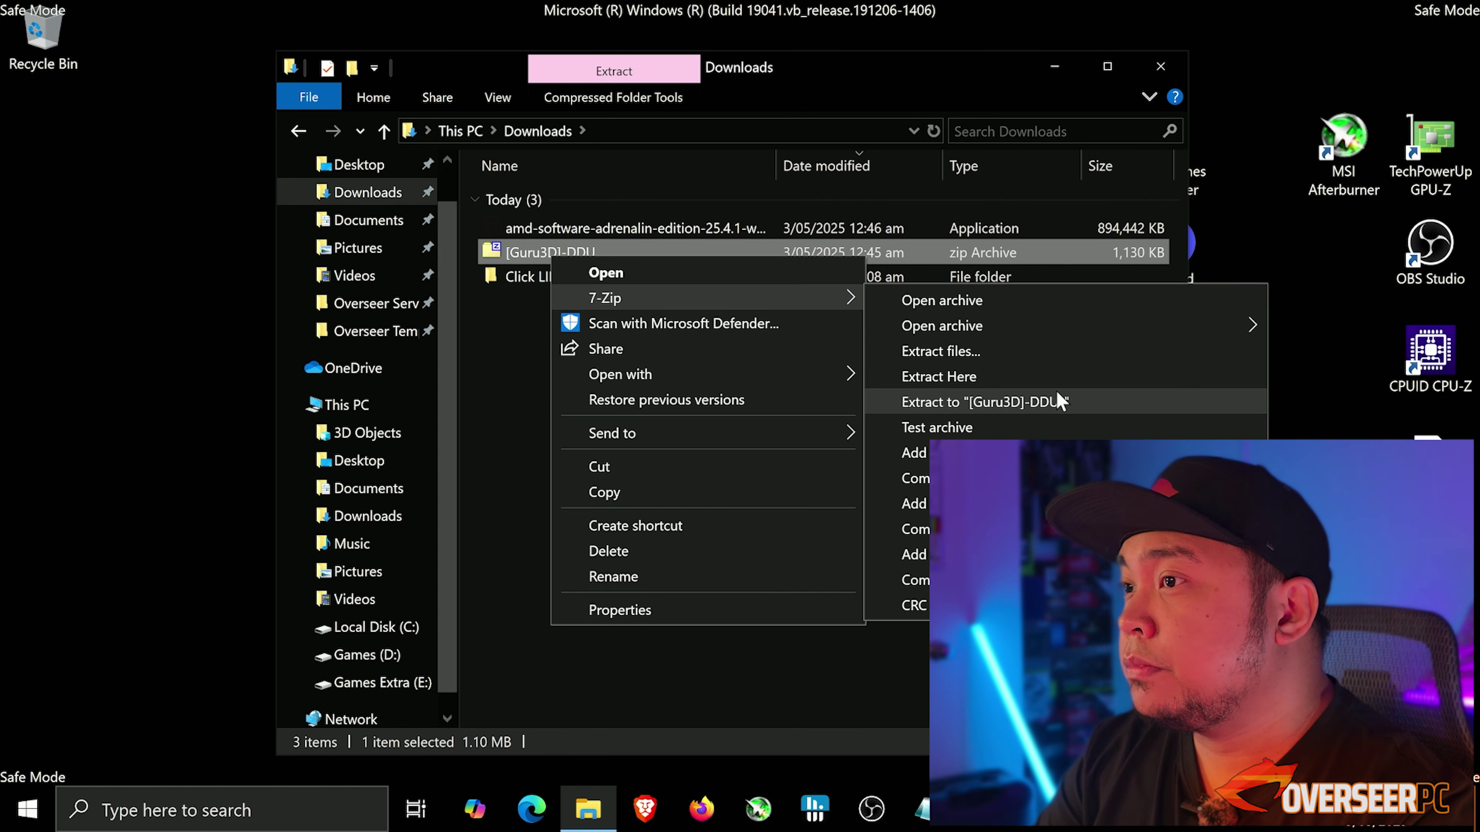
click(950, 376)
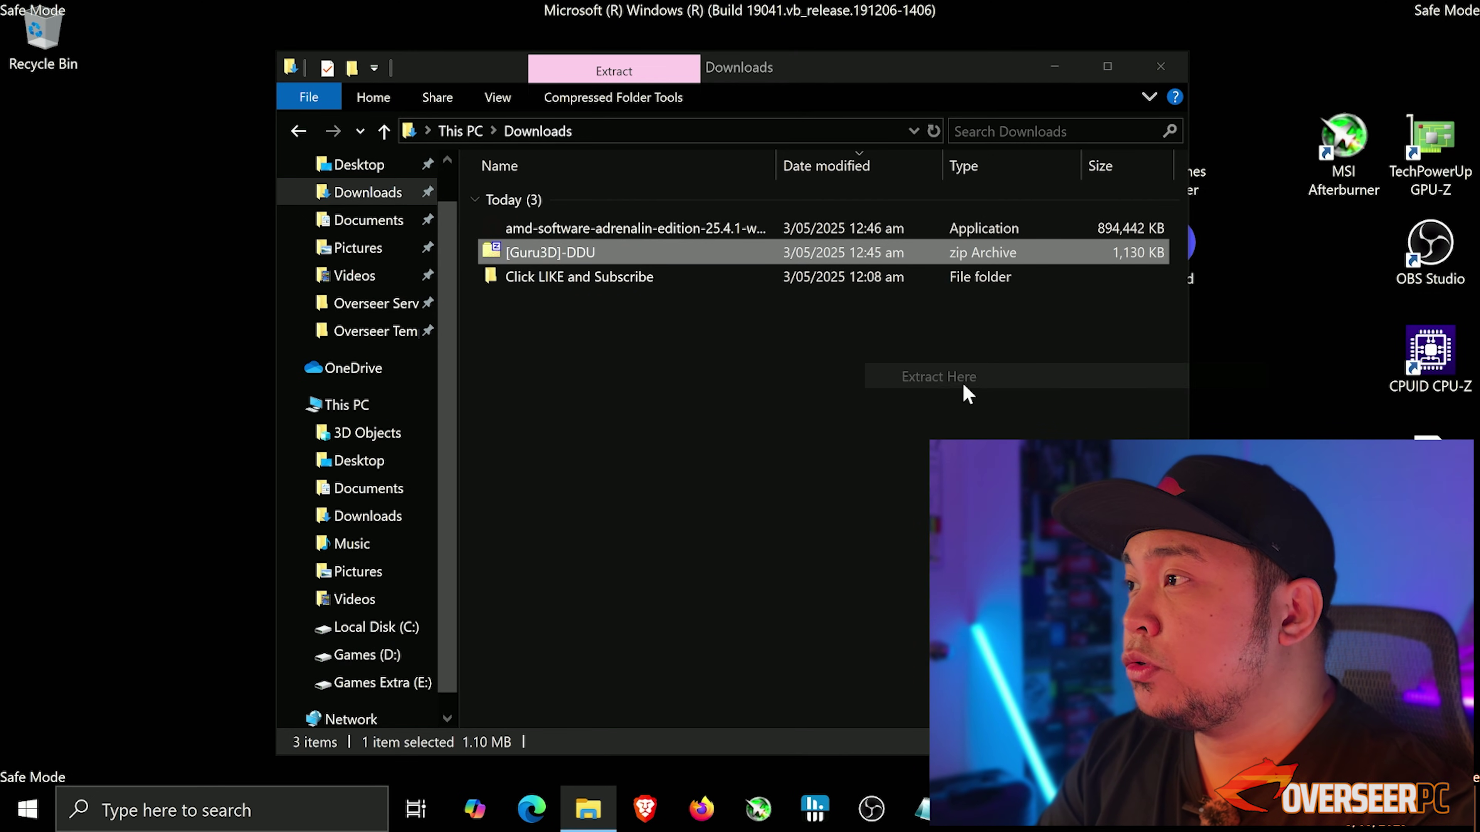
click(690, 528)
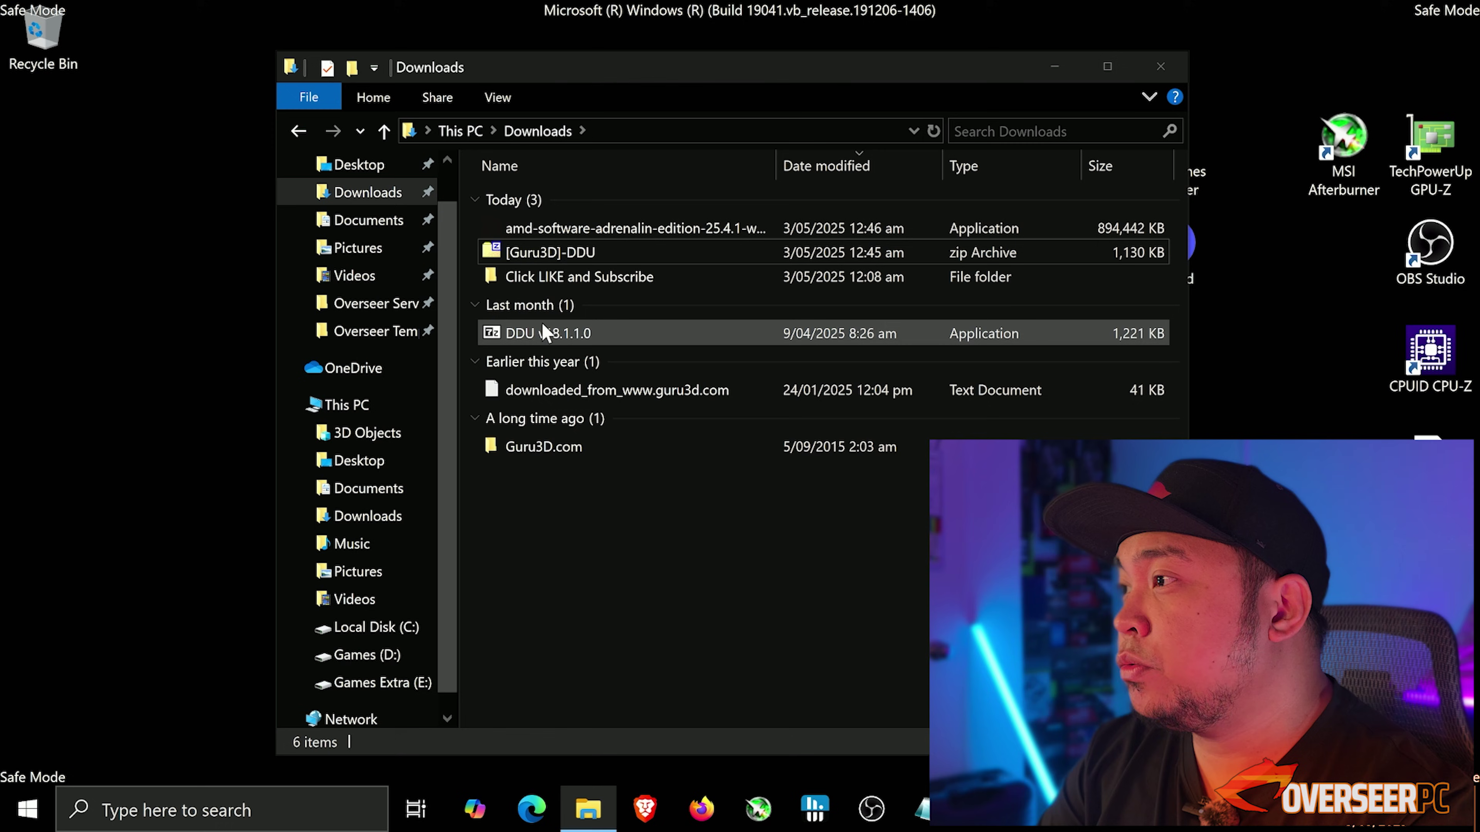
Run the DDU v18.1.1.0 self-extractor and open the extracted DDU v18.1.1.0 folder.
mouse_move(542, 344)
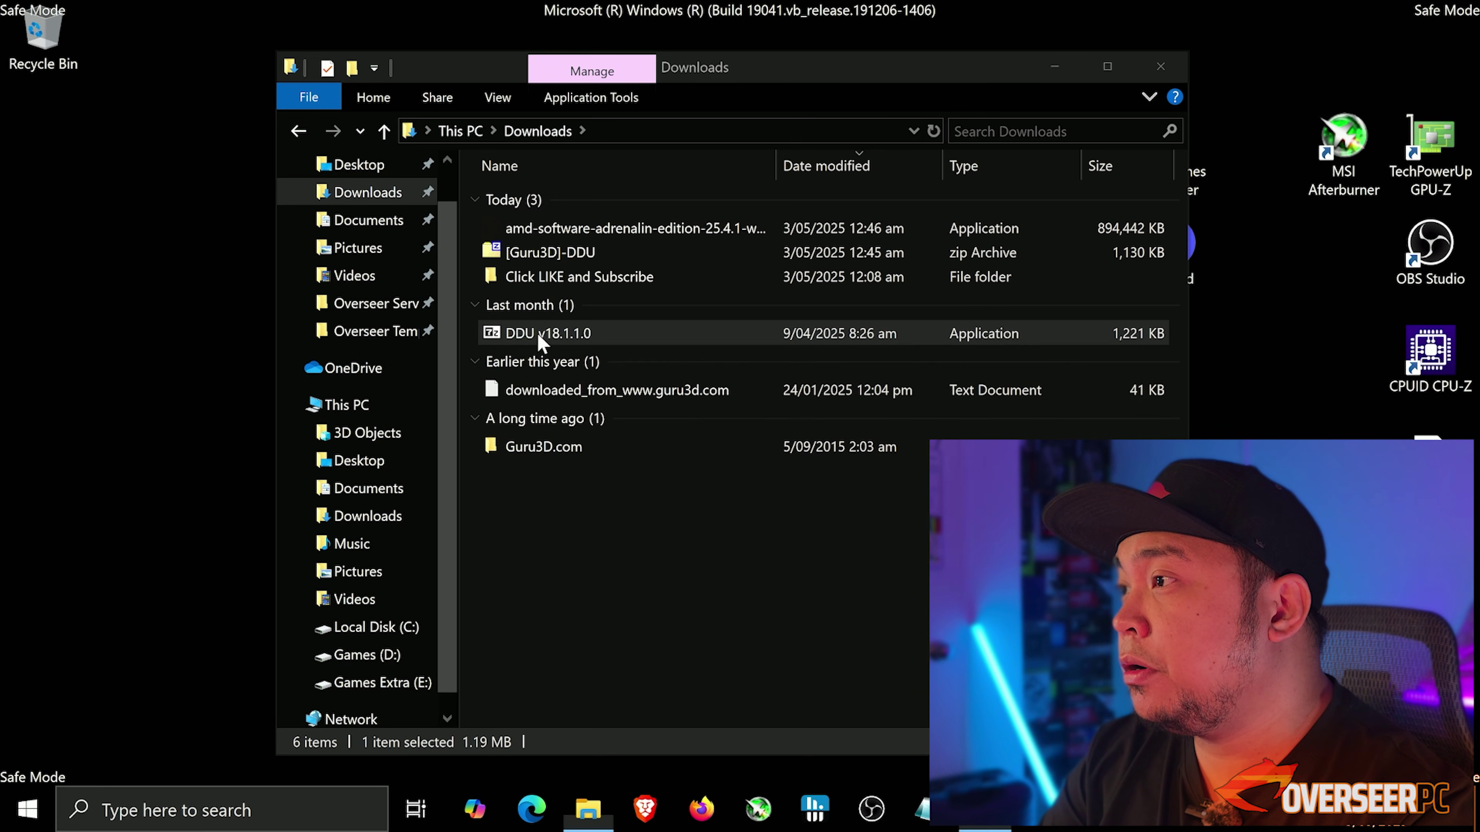
double_click(542, 336)
click(767, 444)
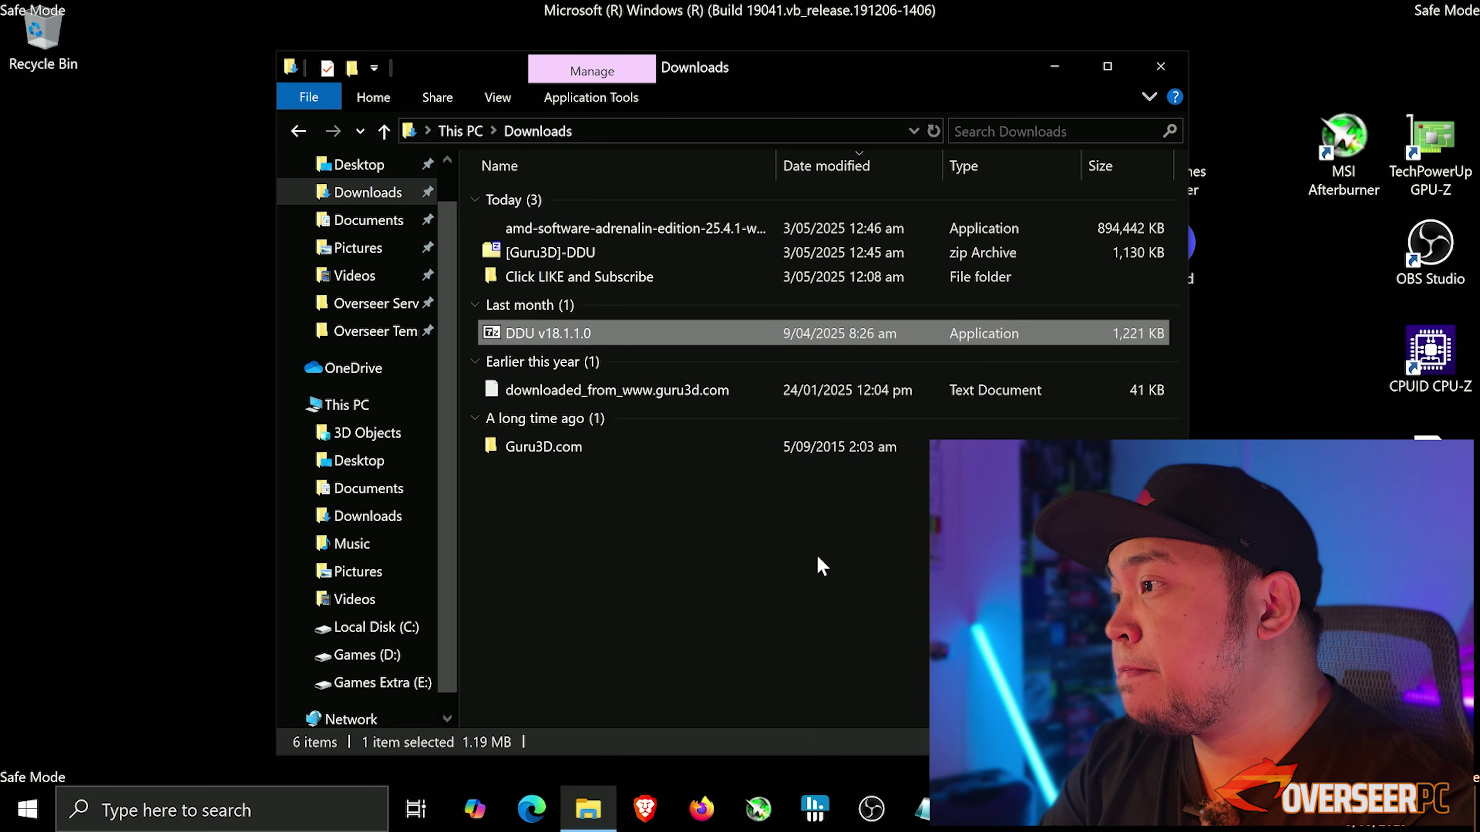
click(821, 565)
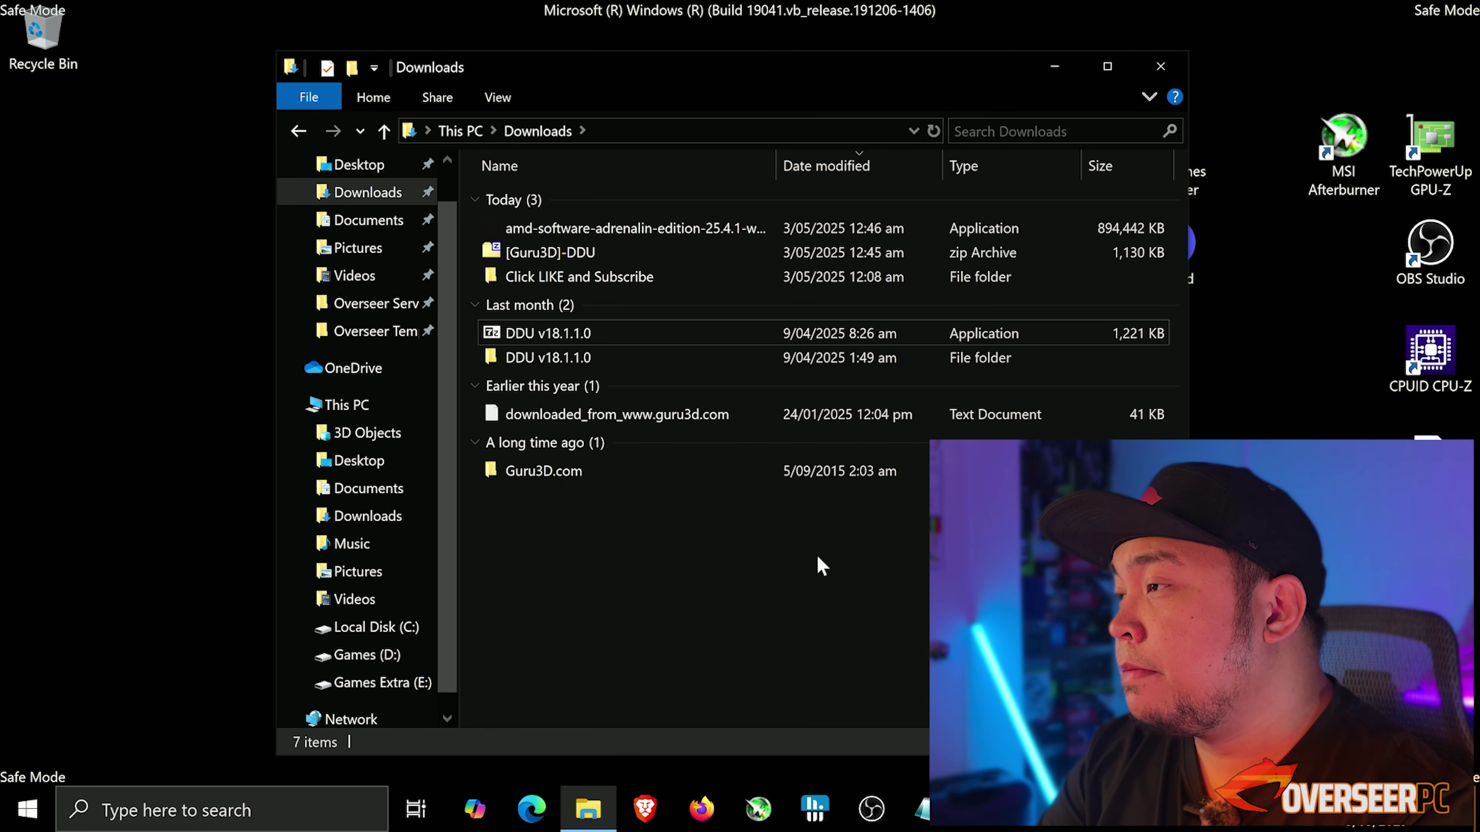
double_click(535, 359)
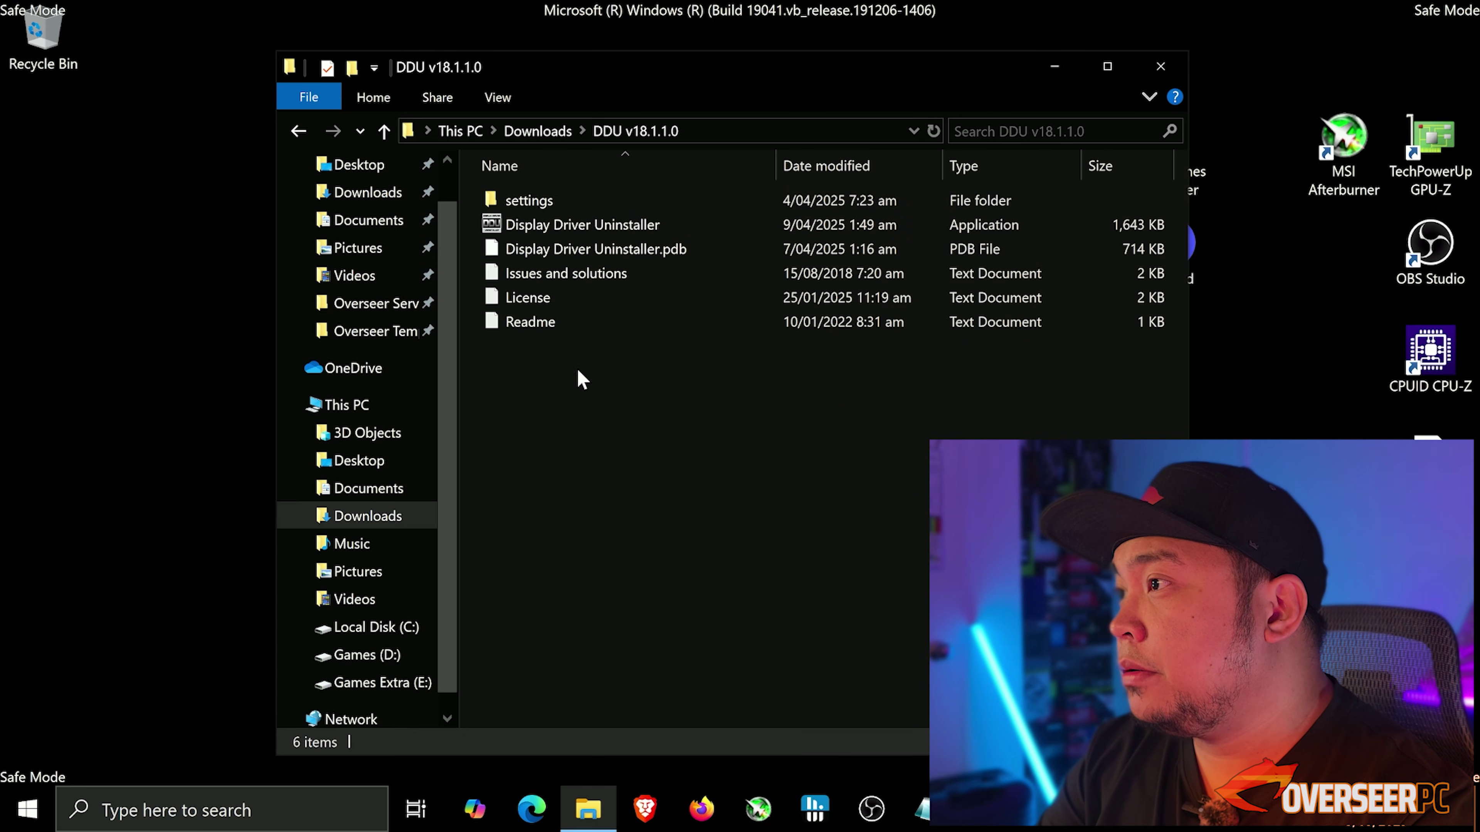
click(596, 228)
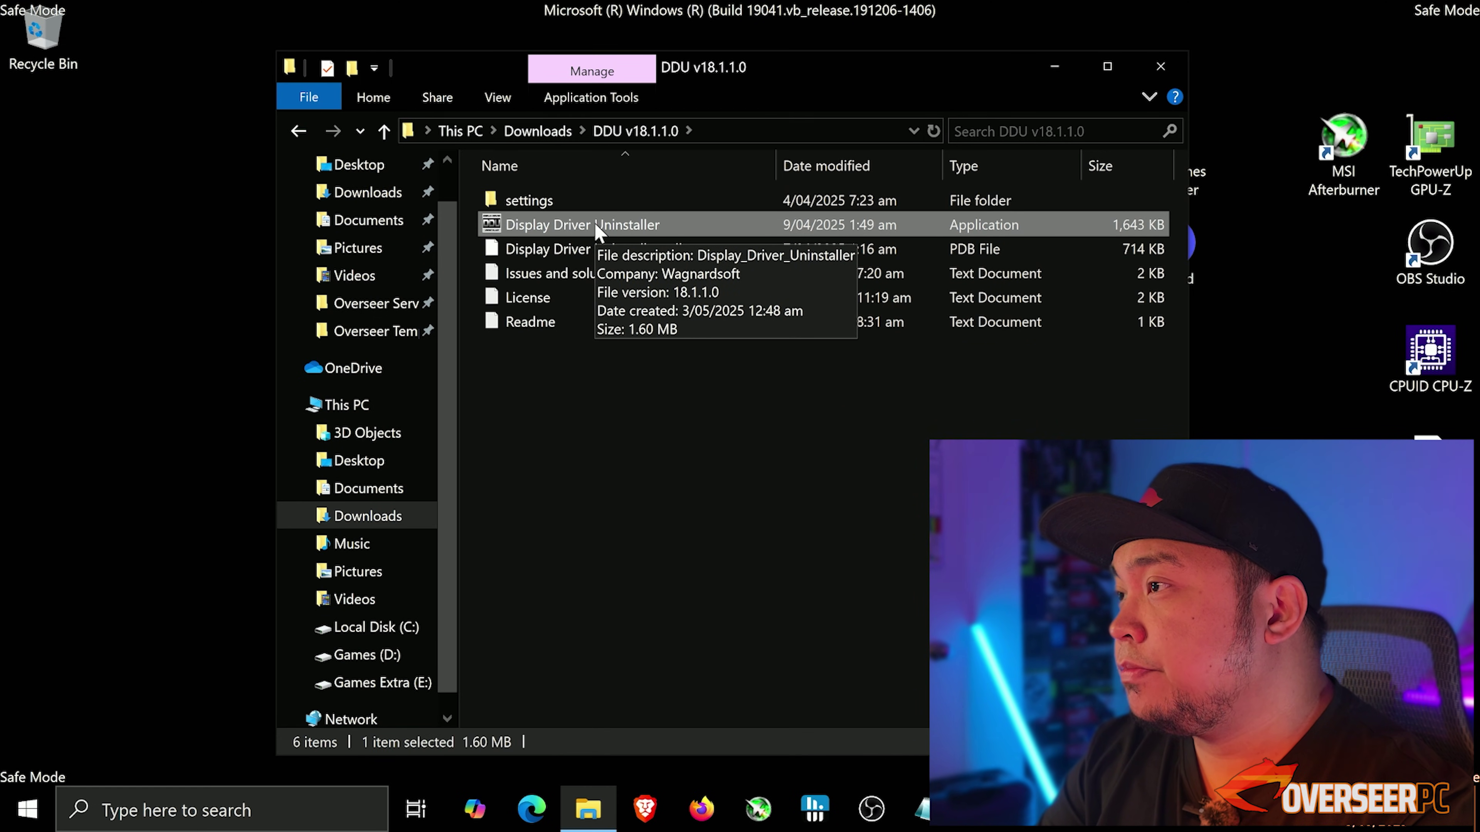
Launch Display Driver Uninstaller, close the first-launch notice and Options, and choose GPU device type.
double_click(598, 226)
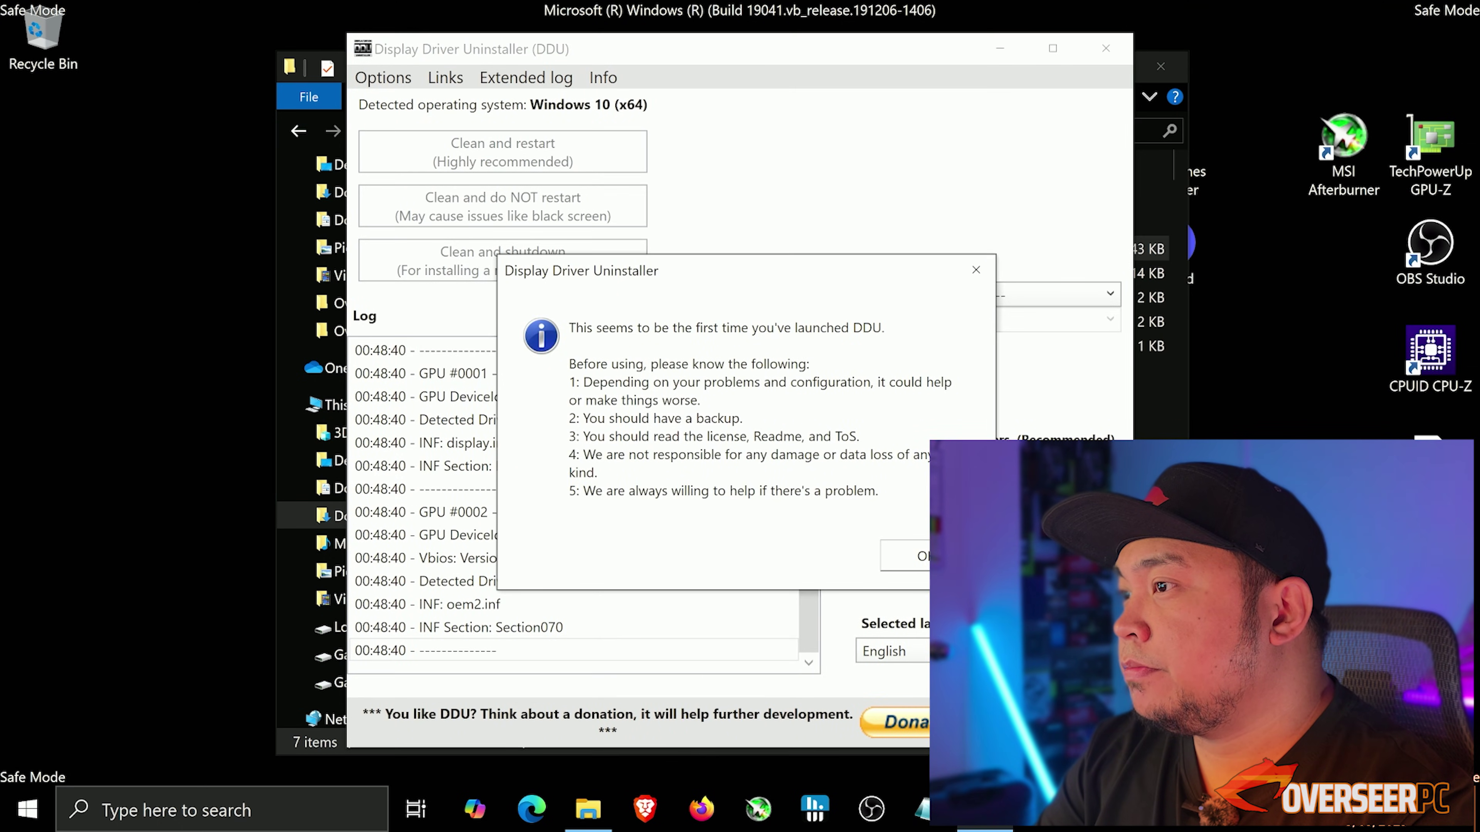
click(925, 557)
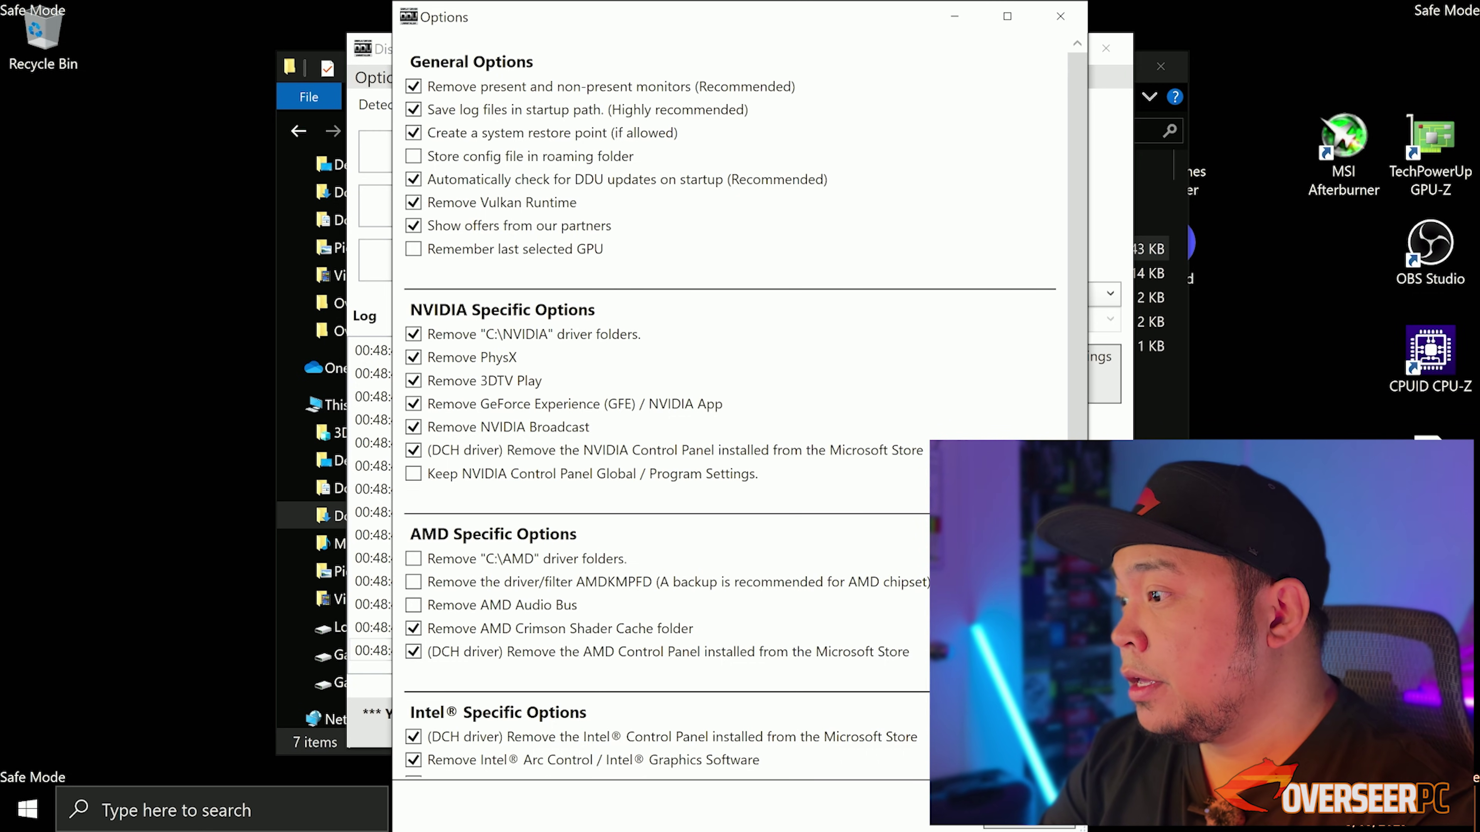
scroll(446, 828, down, 3)
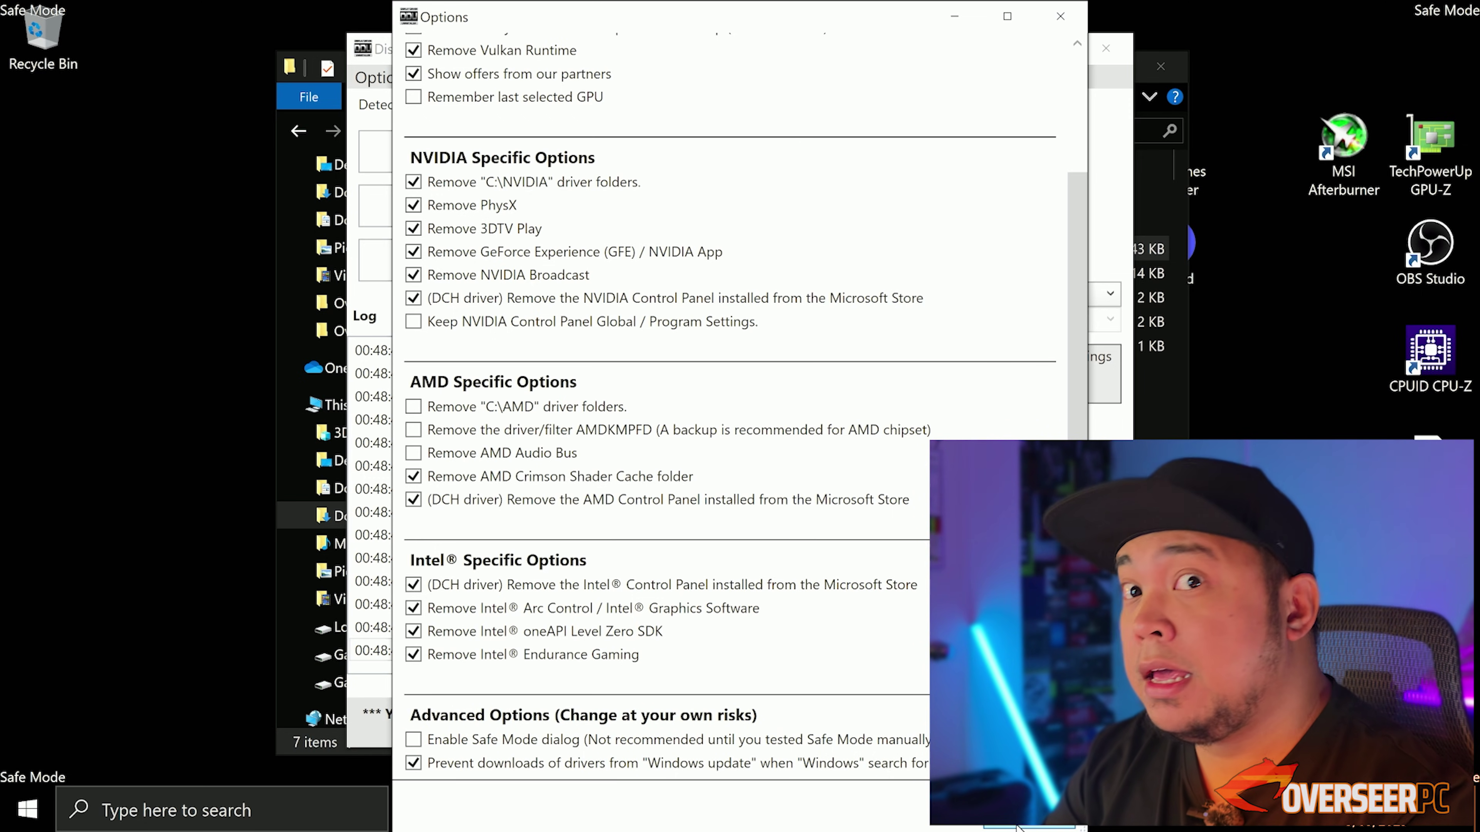
click(1022, 826)
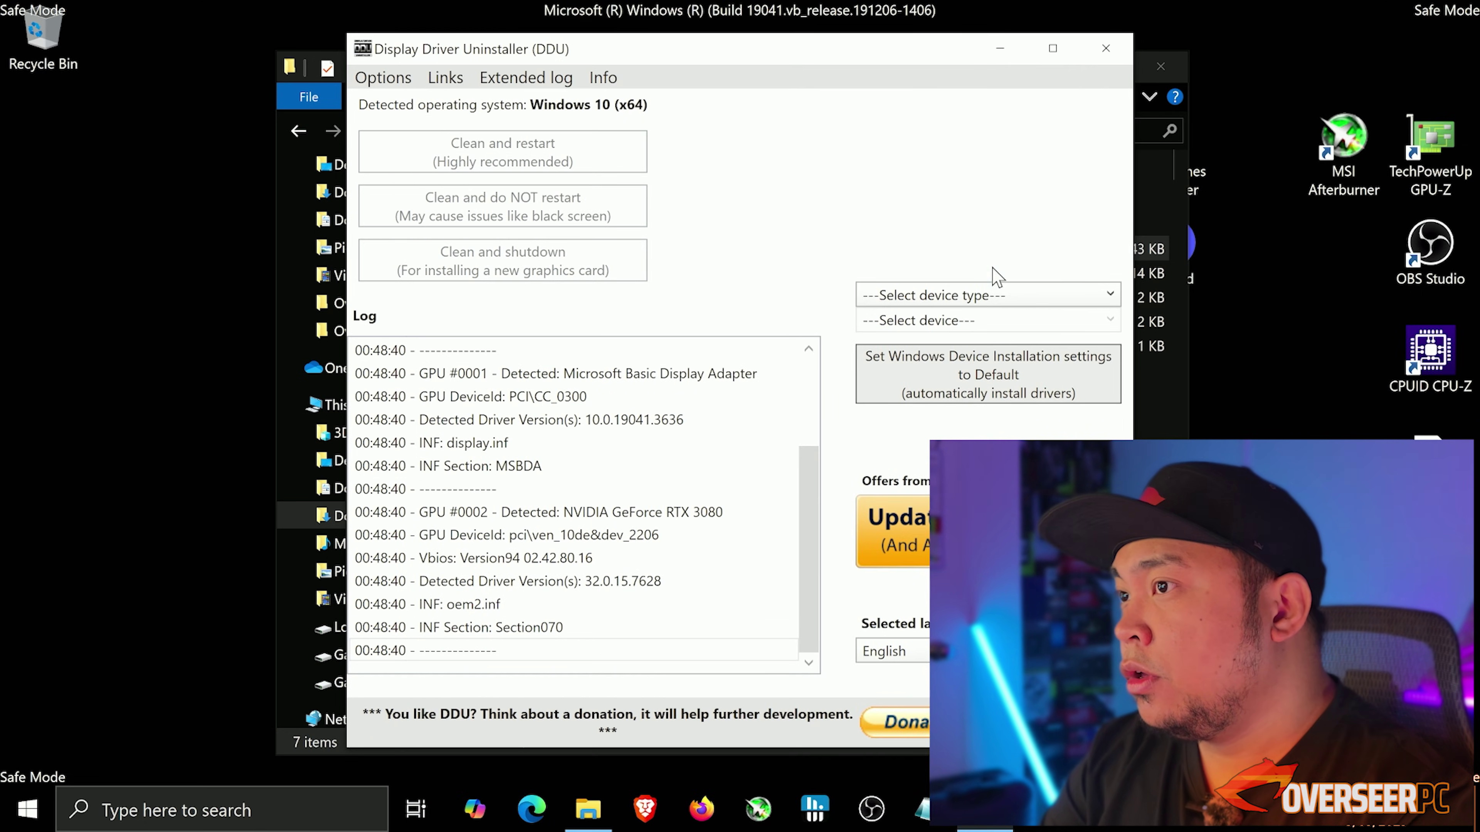
click(986, 297)
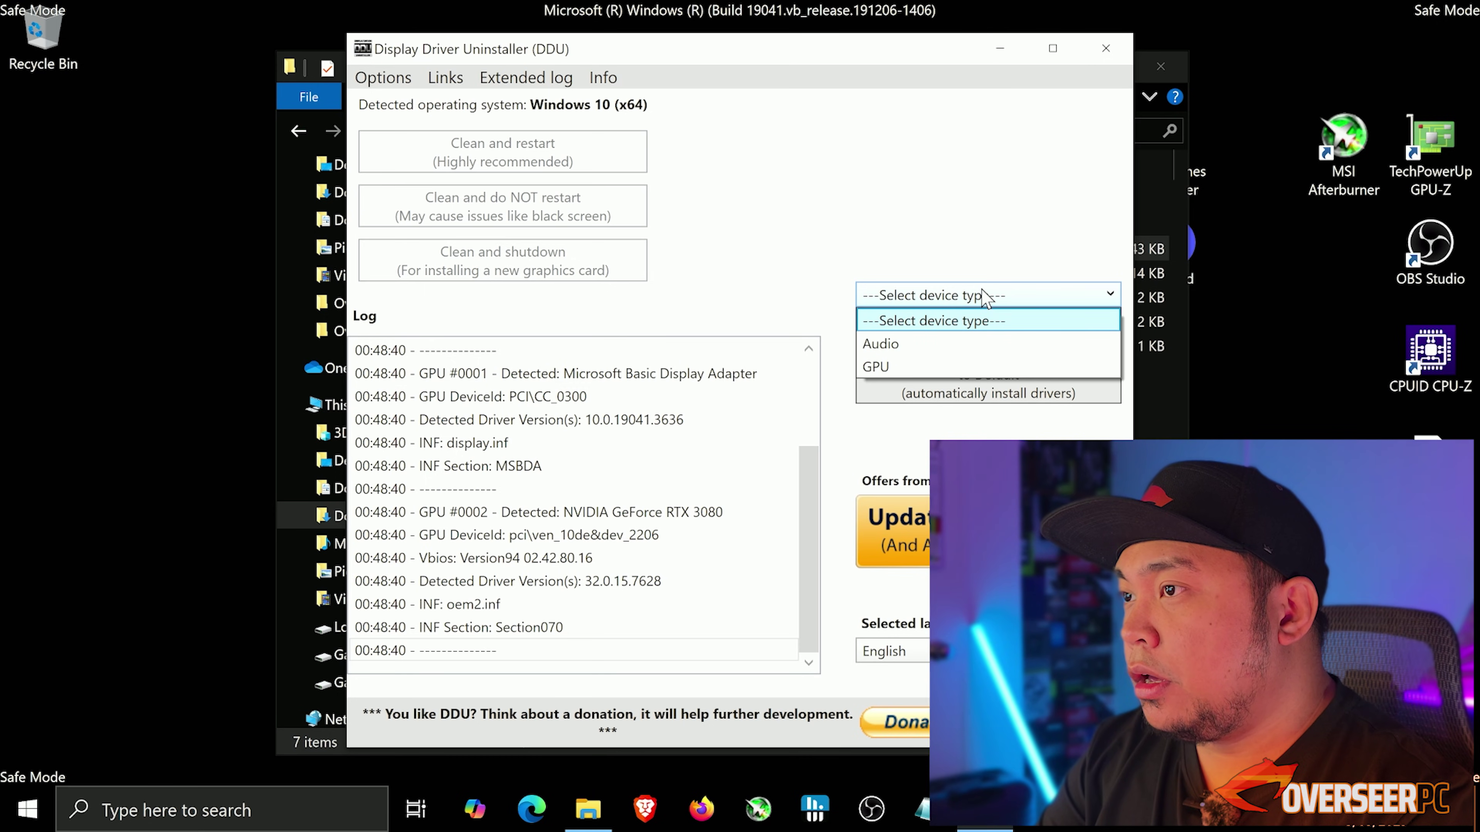
click(920, 369)
Select NVIDIA as the device and run Clean and shutdown.
click(896, 319)
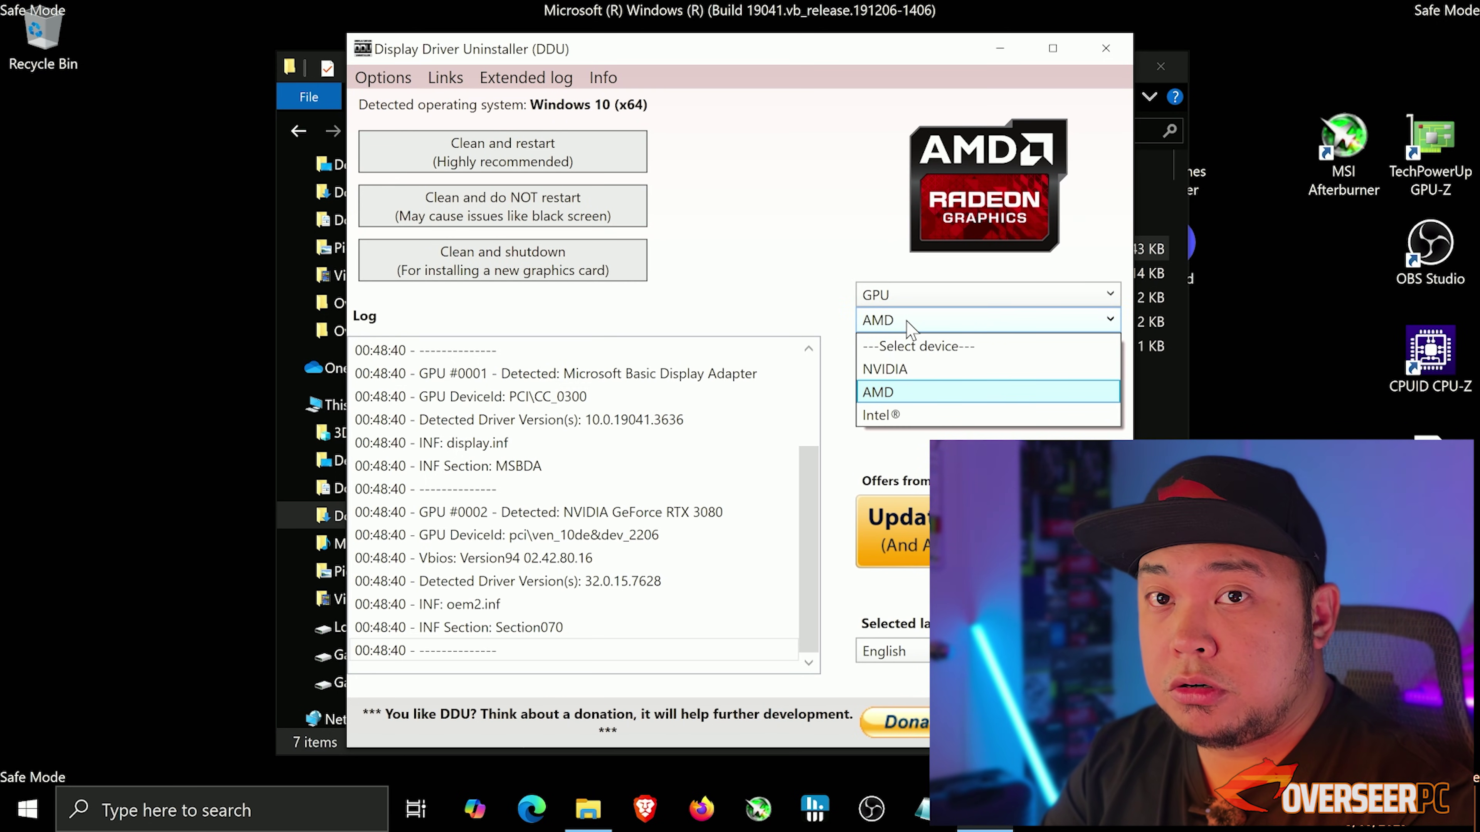
click(892, 368)
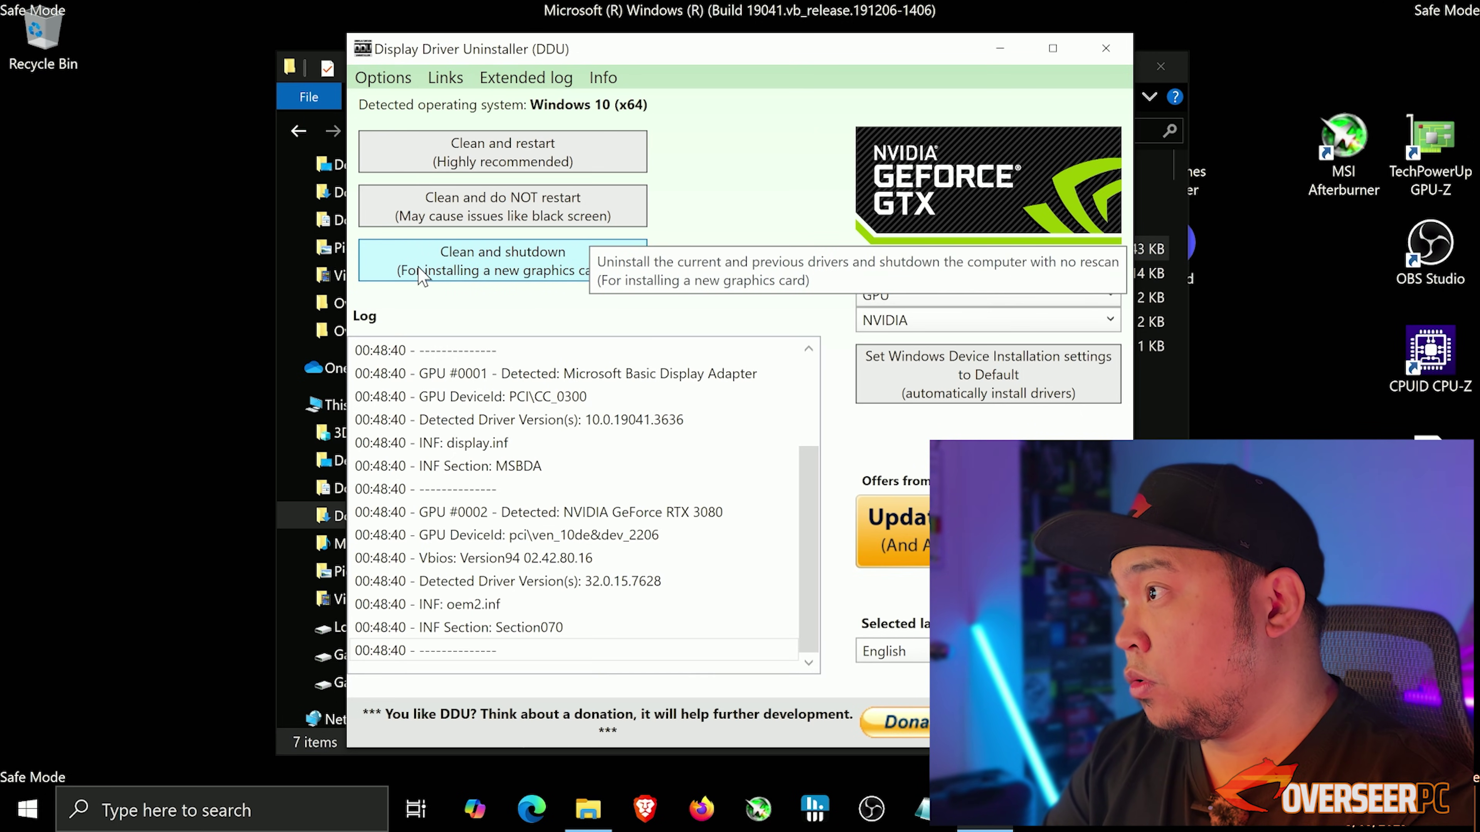
click(508, 271)
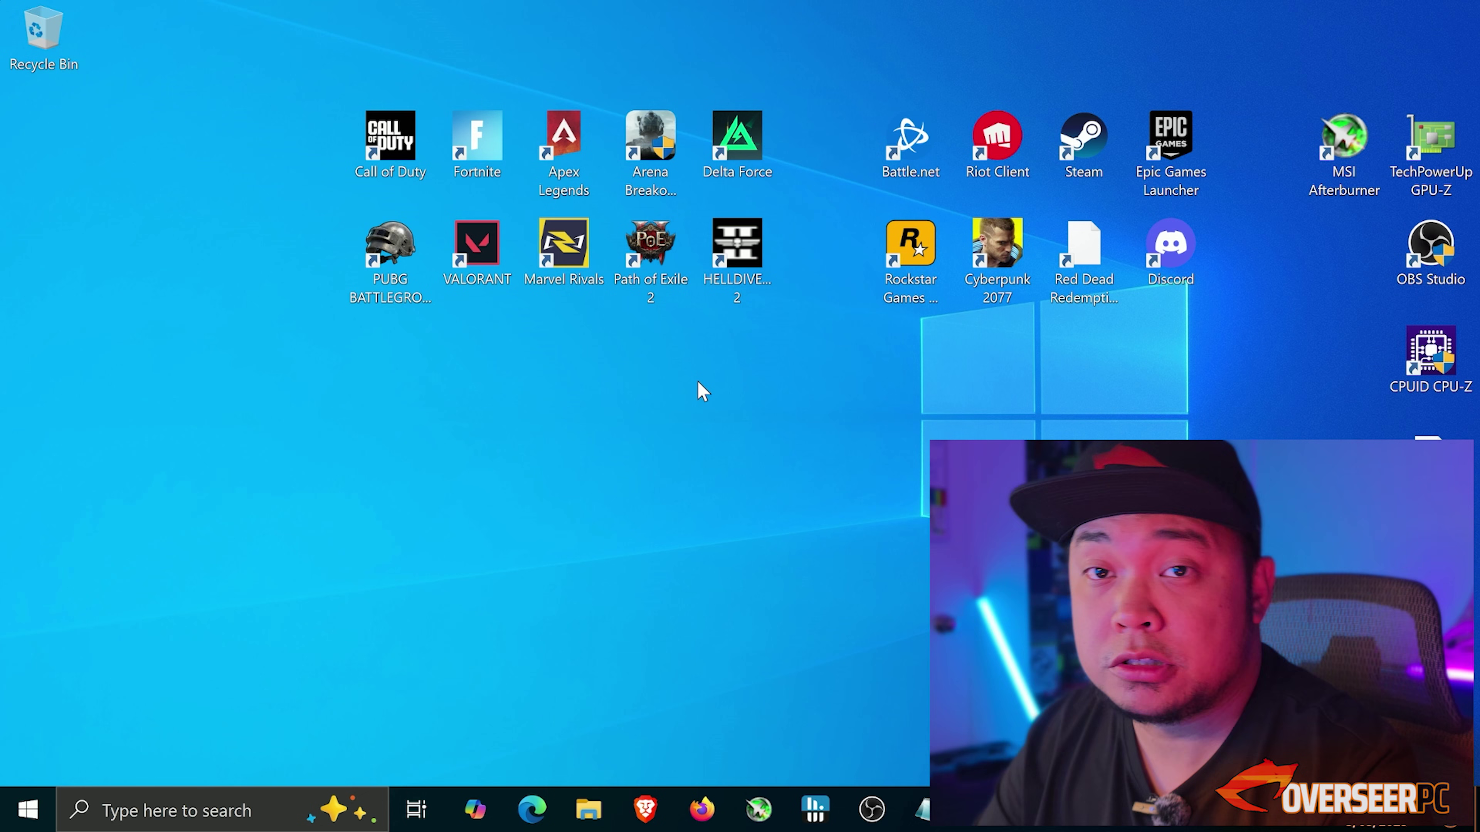
Launch the amd-software-adrenalin-edition-25.4.1 installer from Downloads and approve the UAC prompt.
click(589, 809)
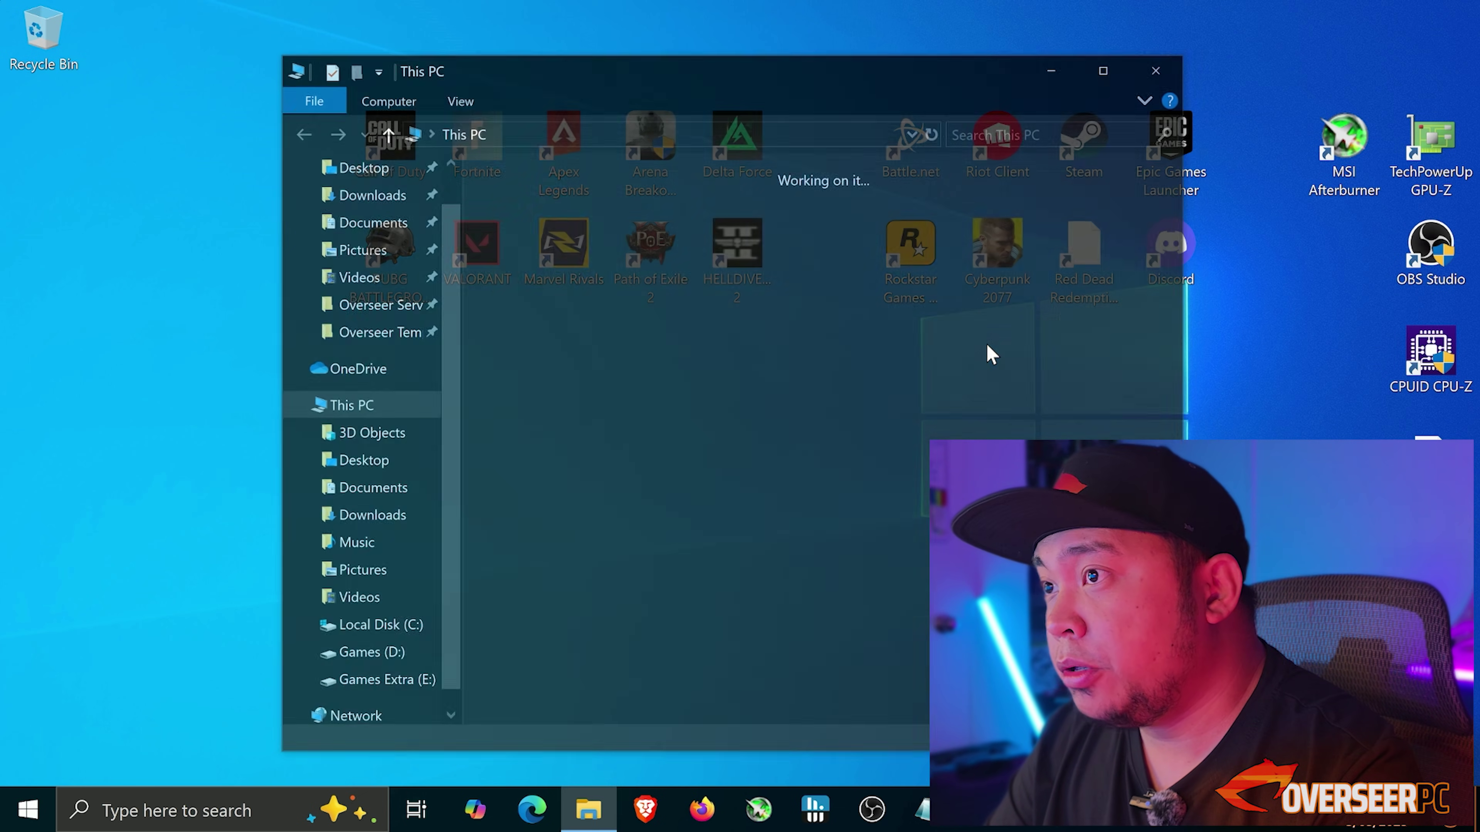
click(349, 194)
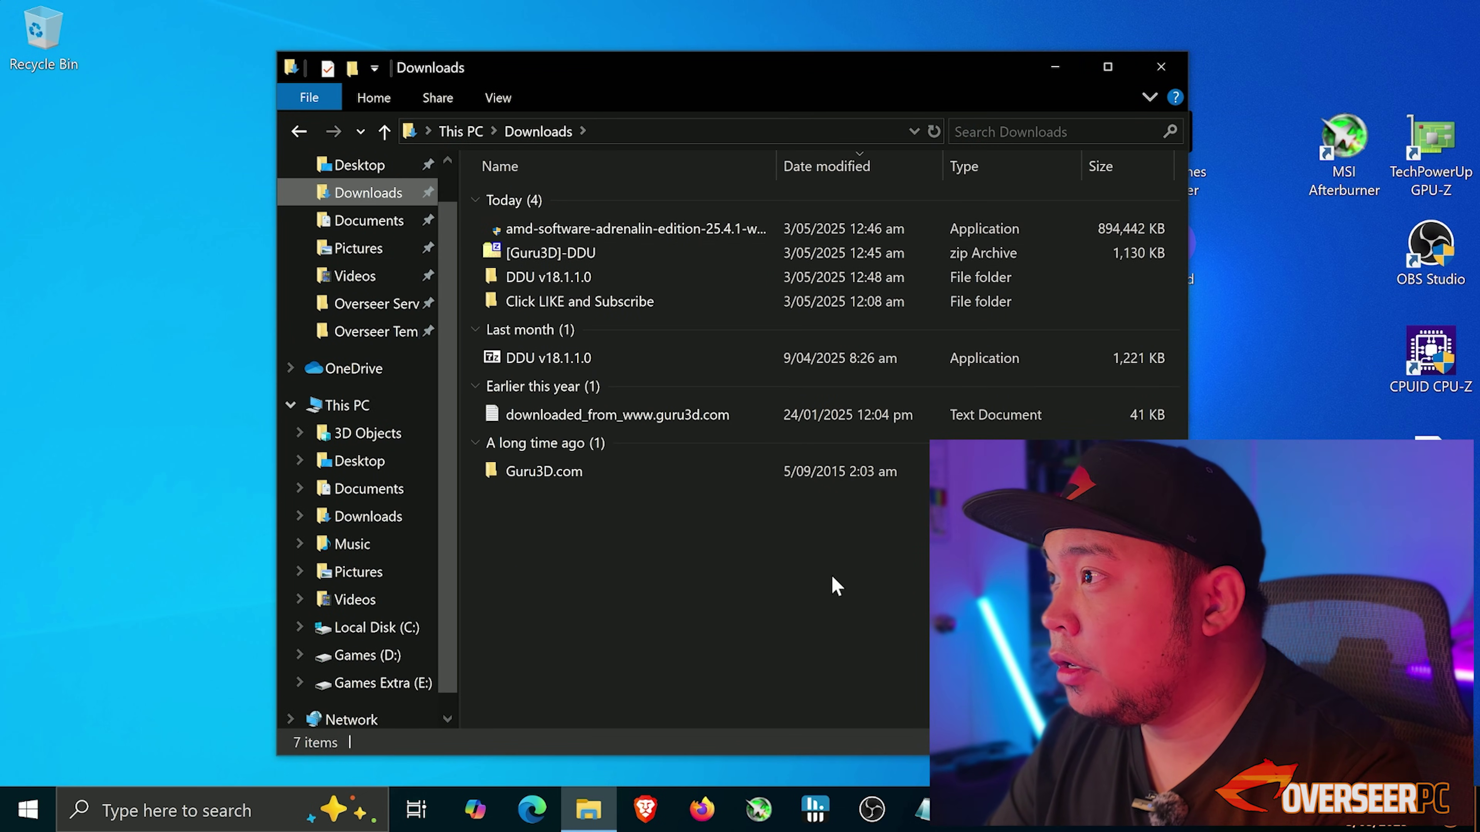
mouse_move(653, 236)
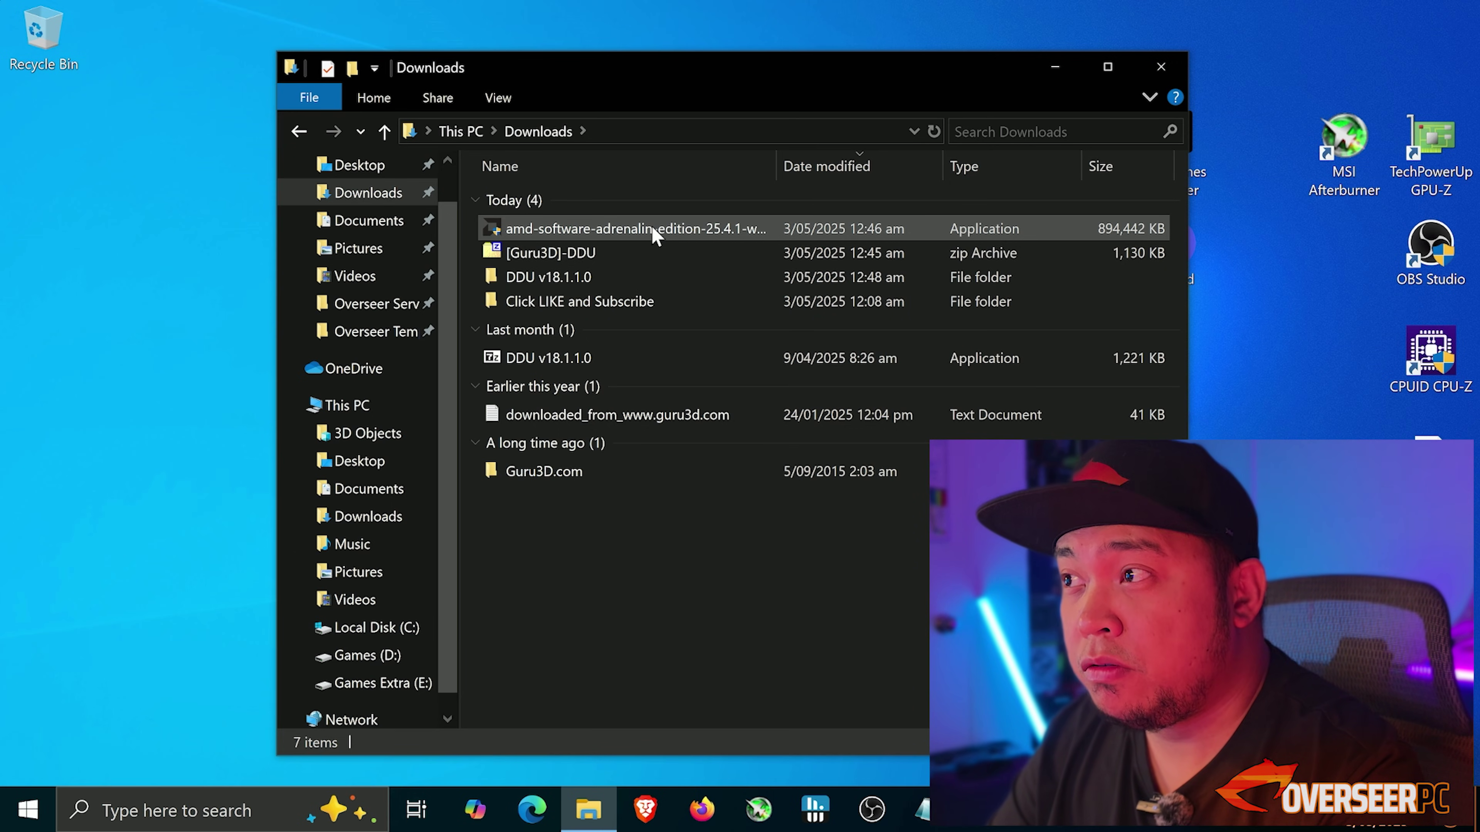
double_click(654, 233)
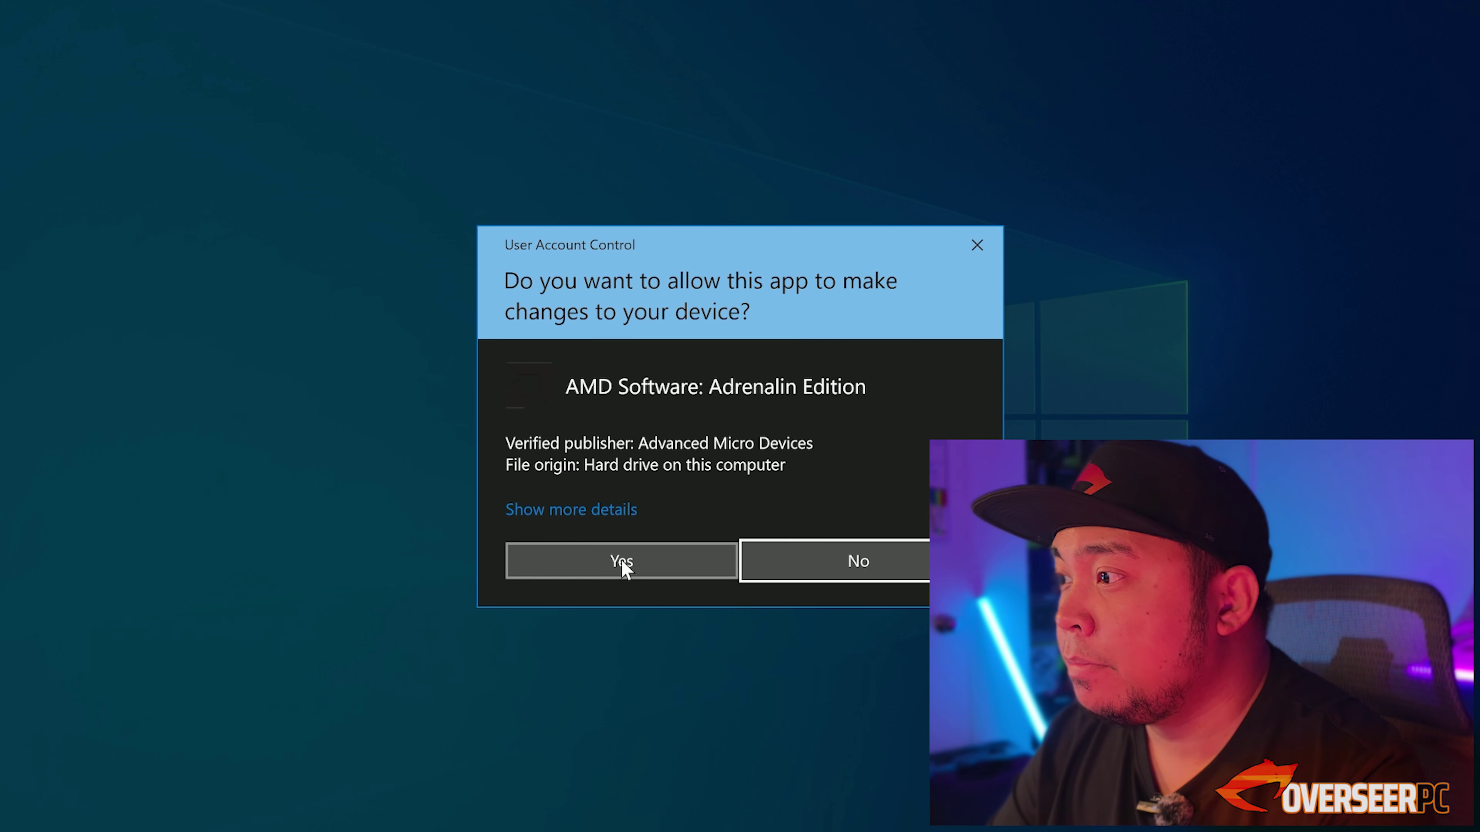
click(619, 562)
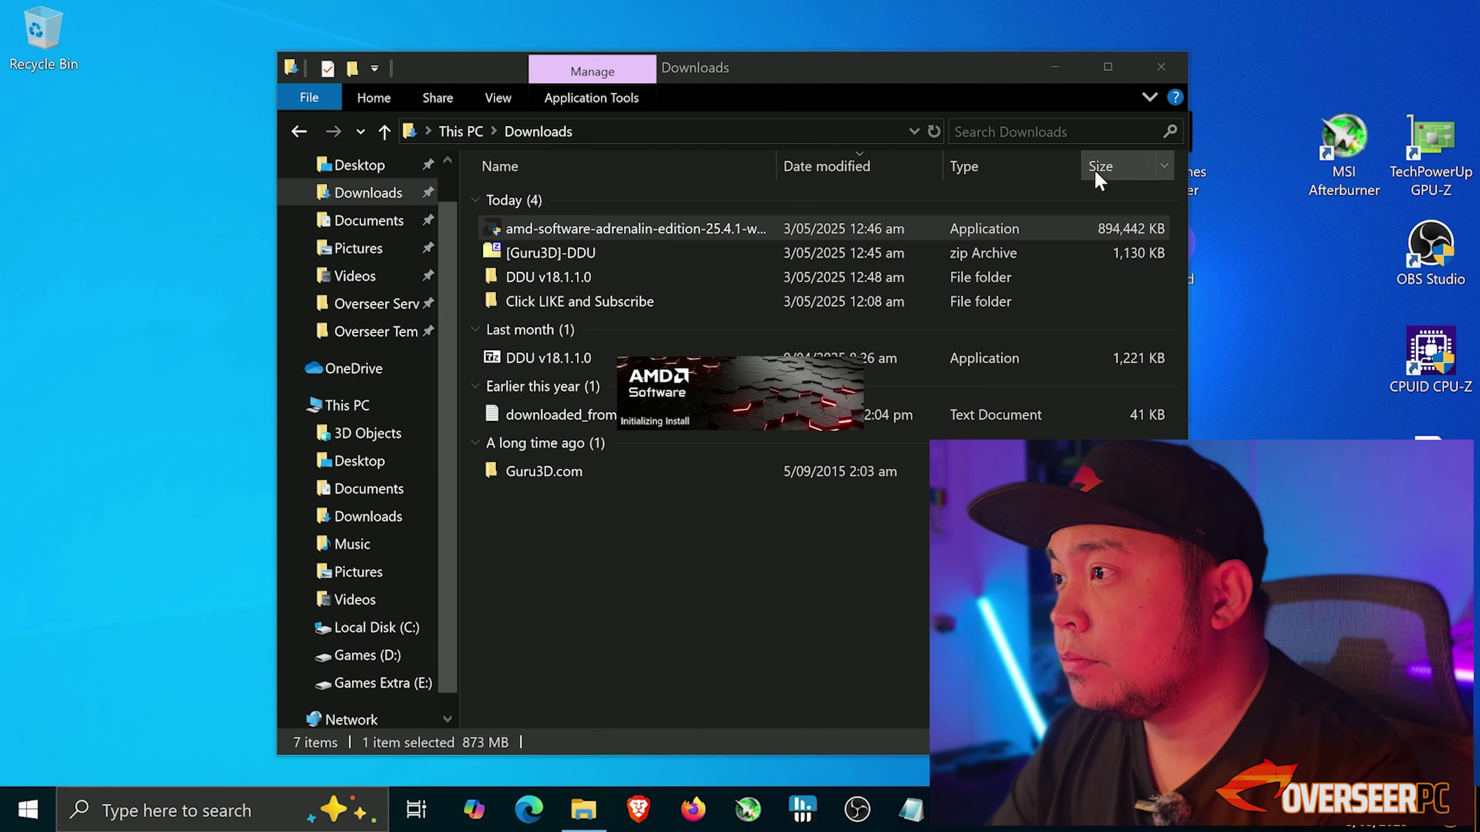
click(1055, 66)
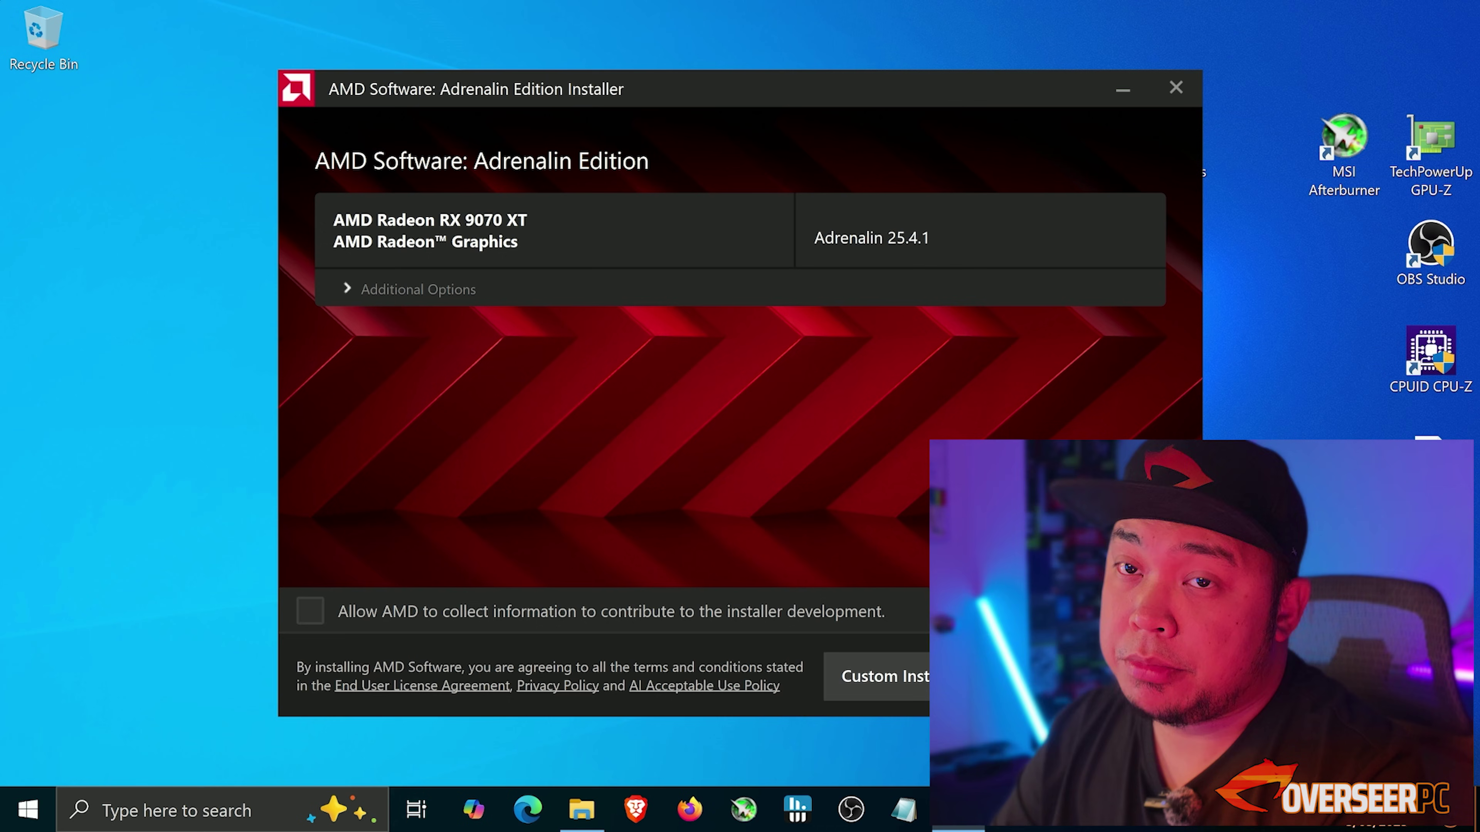
Expand Additional Options, install Adrenalin 25.4.1, and finish with Launch AMD Software checked.
click(348, 288)
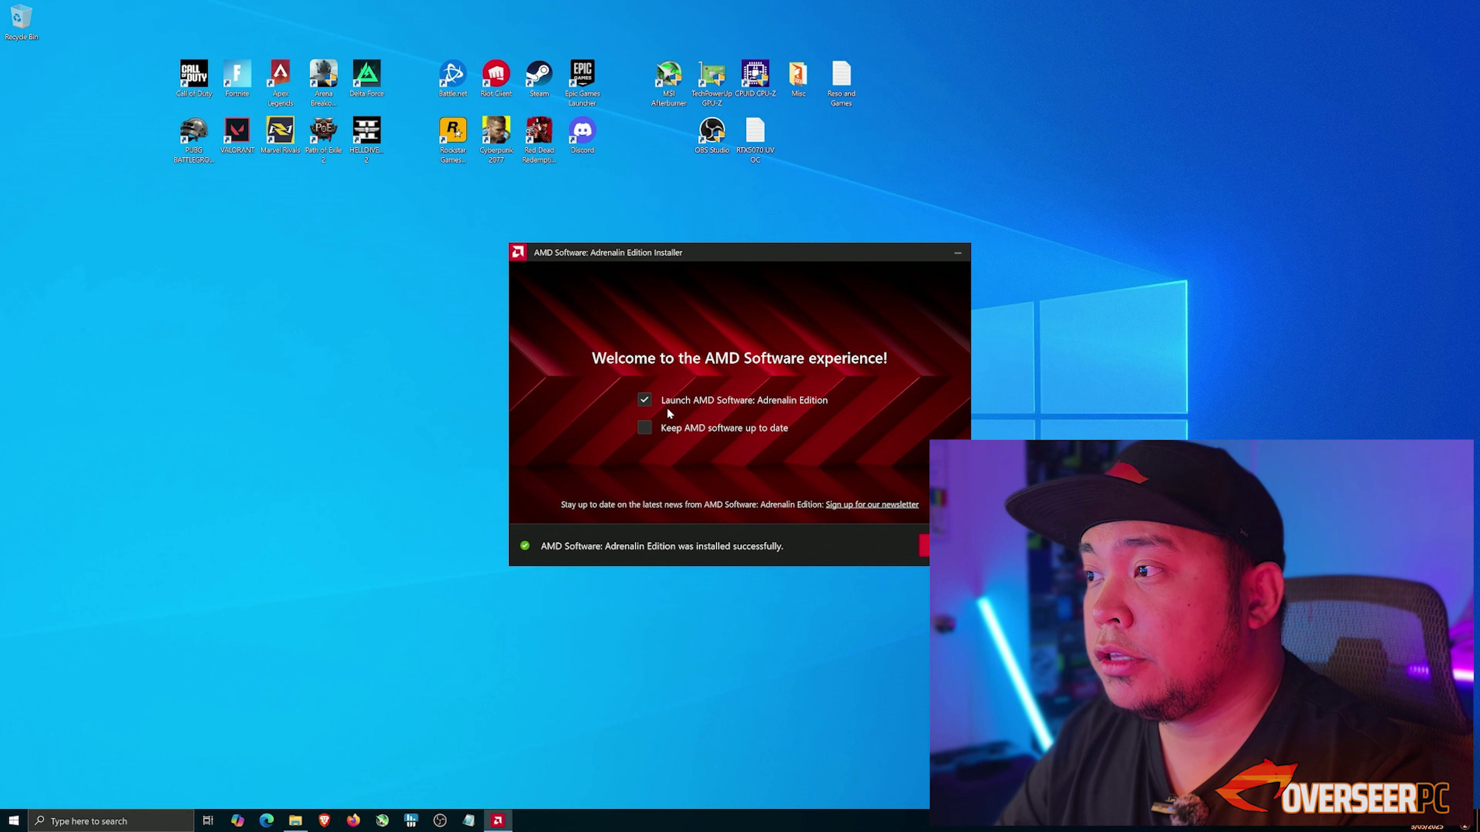
click(932, 546)
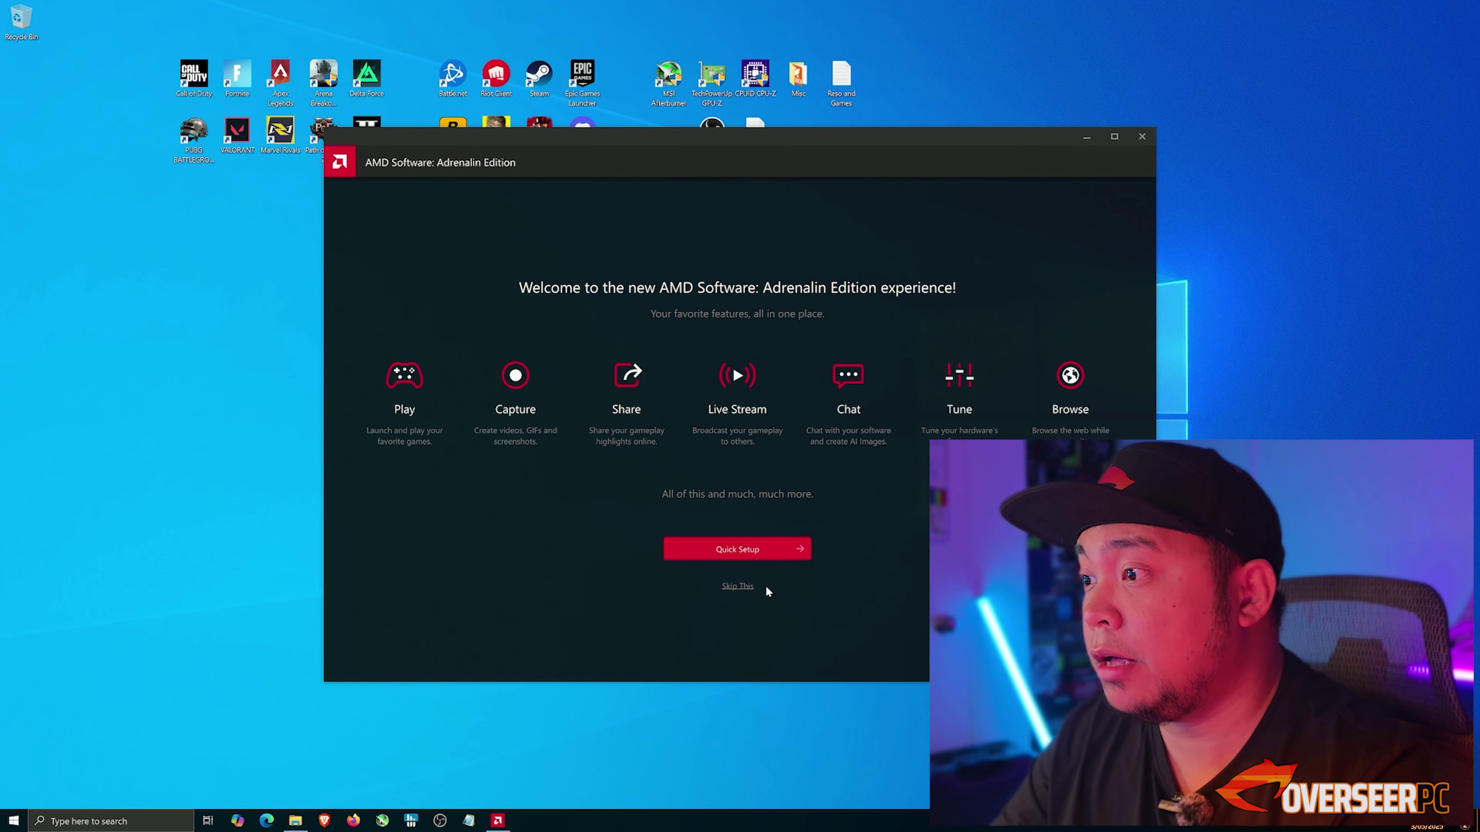
Skip Quick Setup, then switch GPU Scaling to Enabled on the Settings > Display page.
click(736, 586)
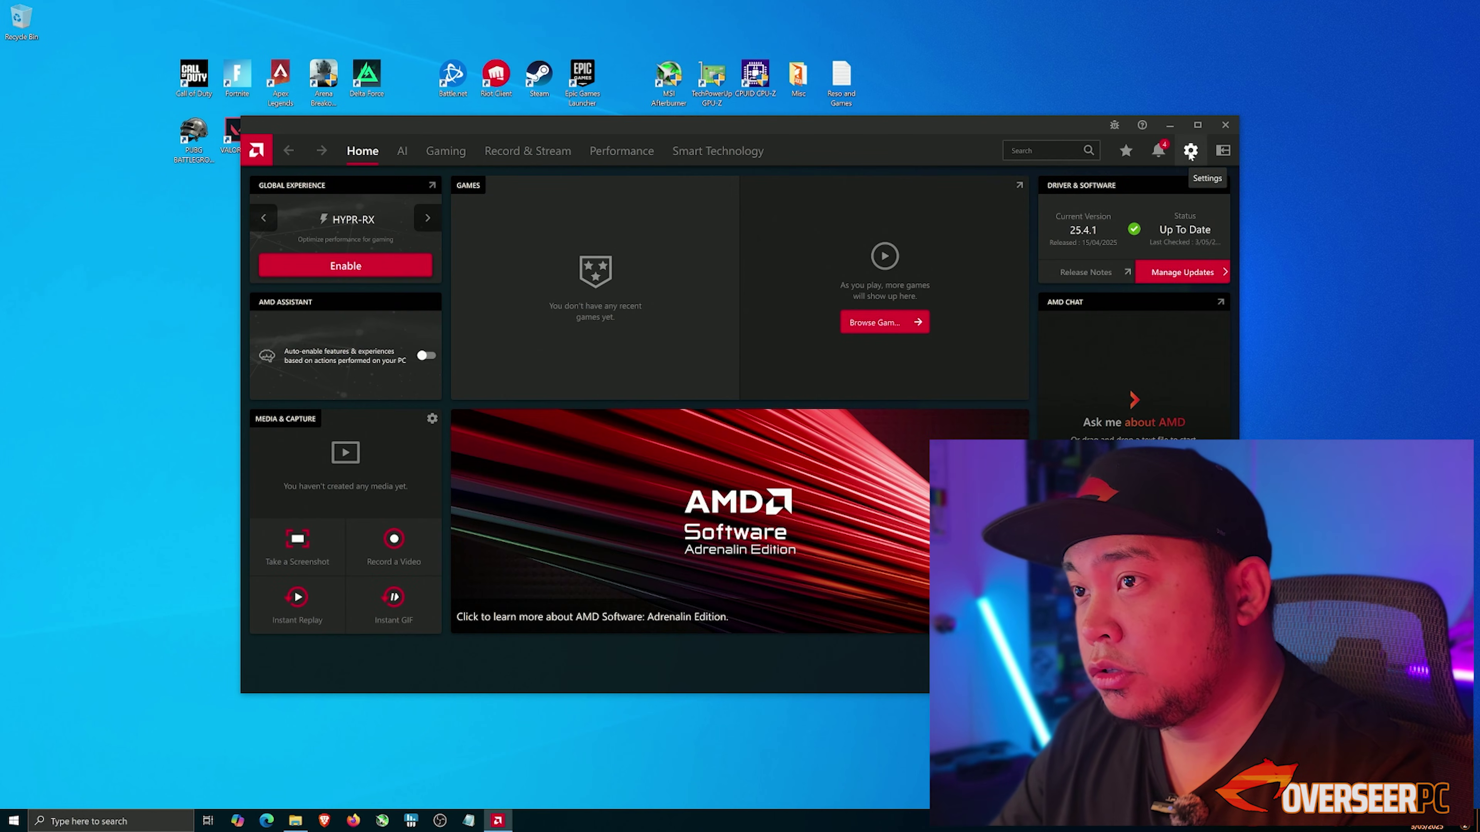
click(1191, 153)
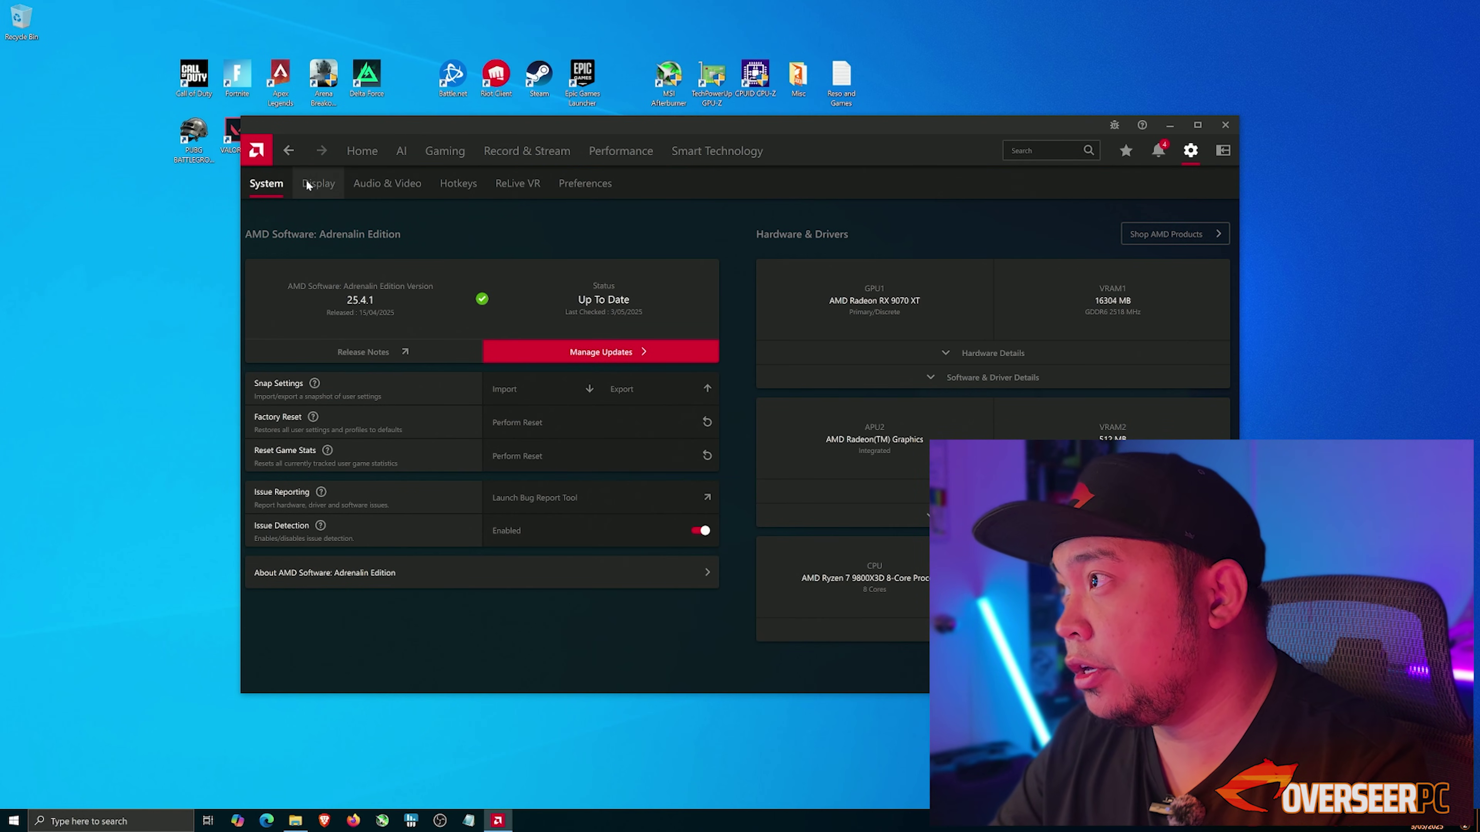
click(314, 186)
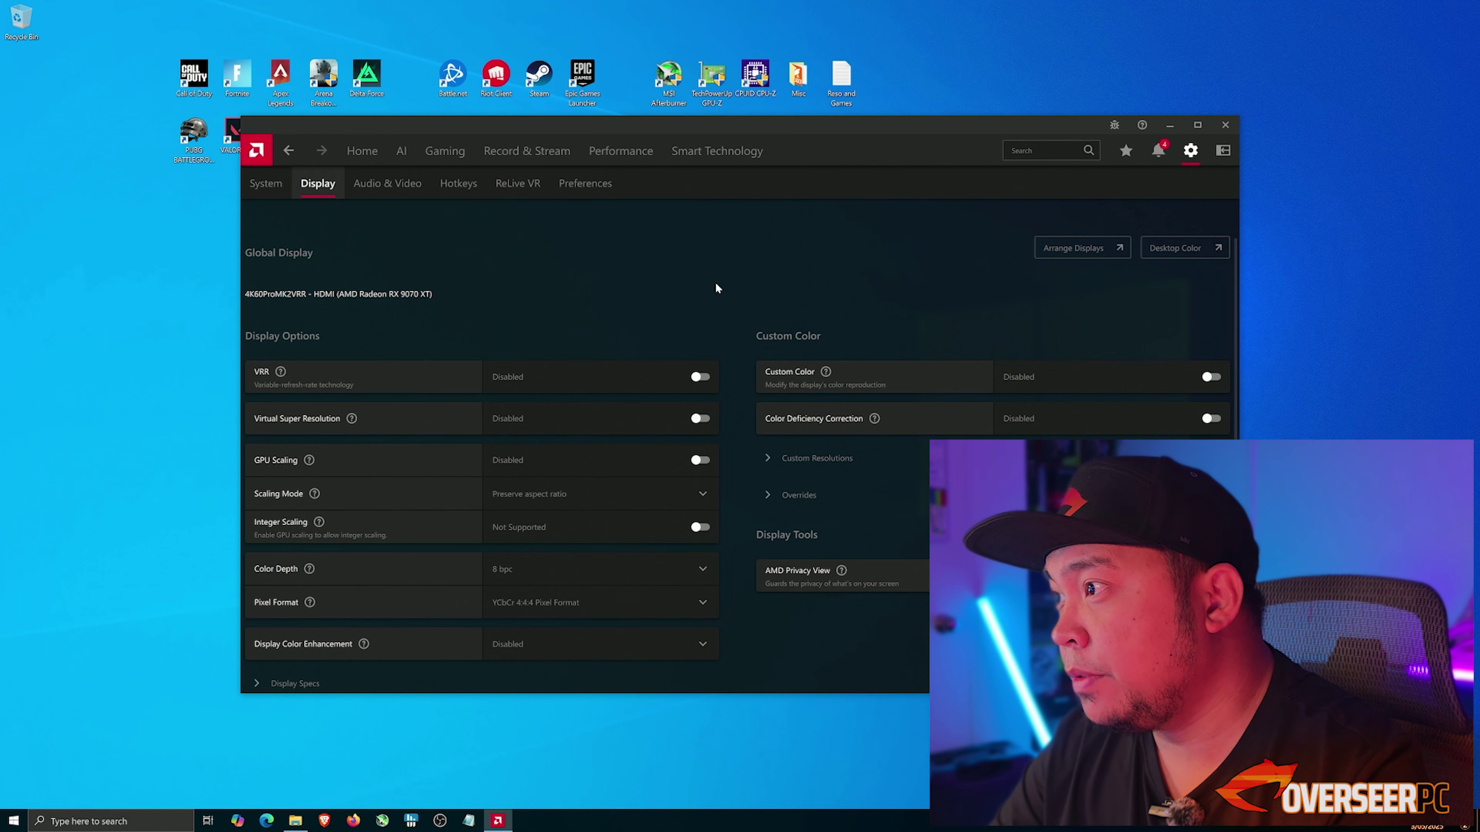
scroll(757, 290, down, 1)
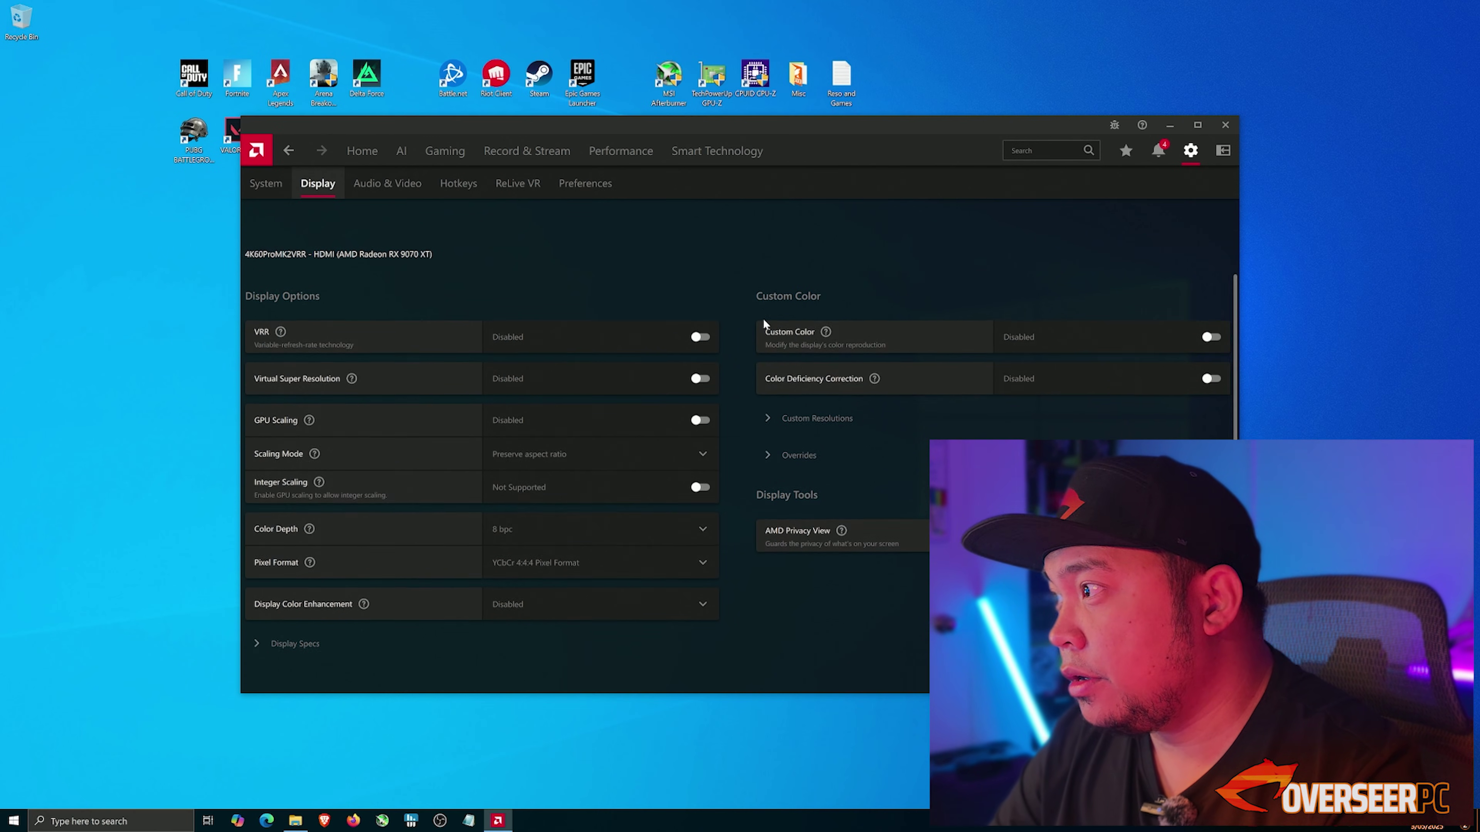
click(700, 419)
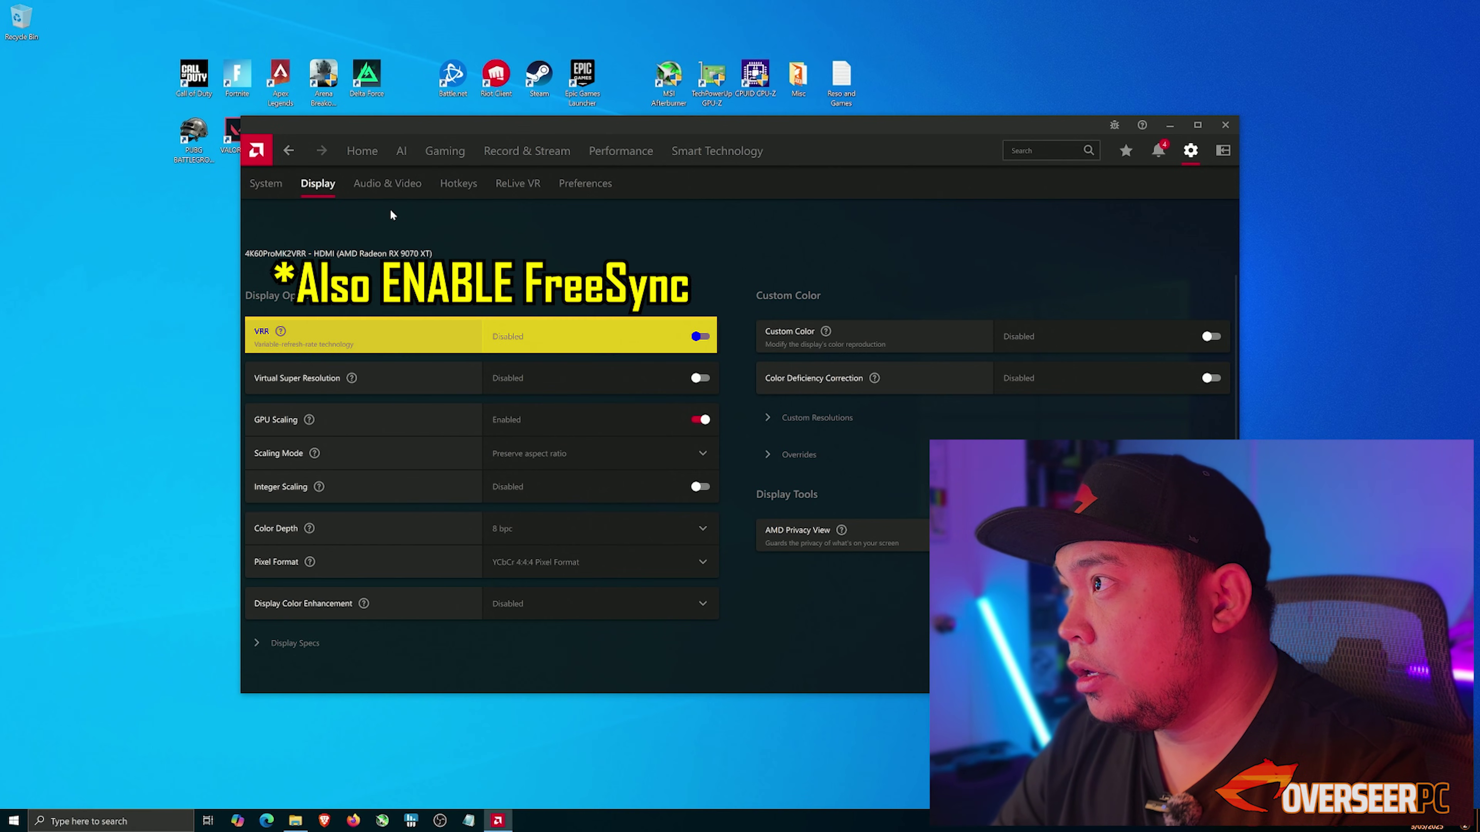
Enable FidelityFX Super Resolution 4 in the global Gaming graphics settings and confirm the prompt.
click(445, 153)
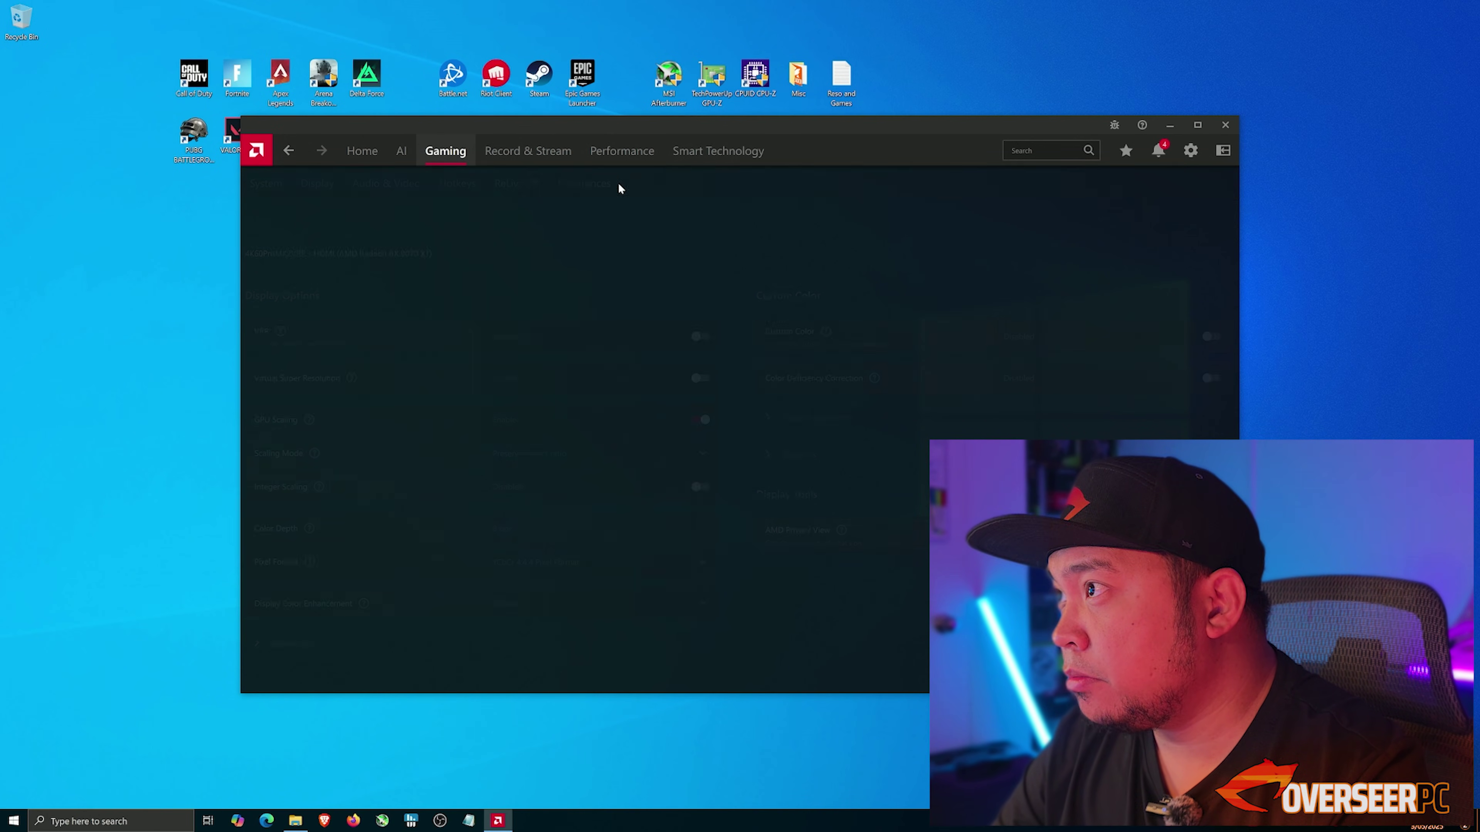
click(319, 183)
scroll(843, 445, down, 2)
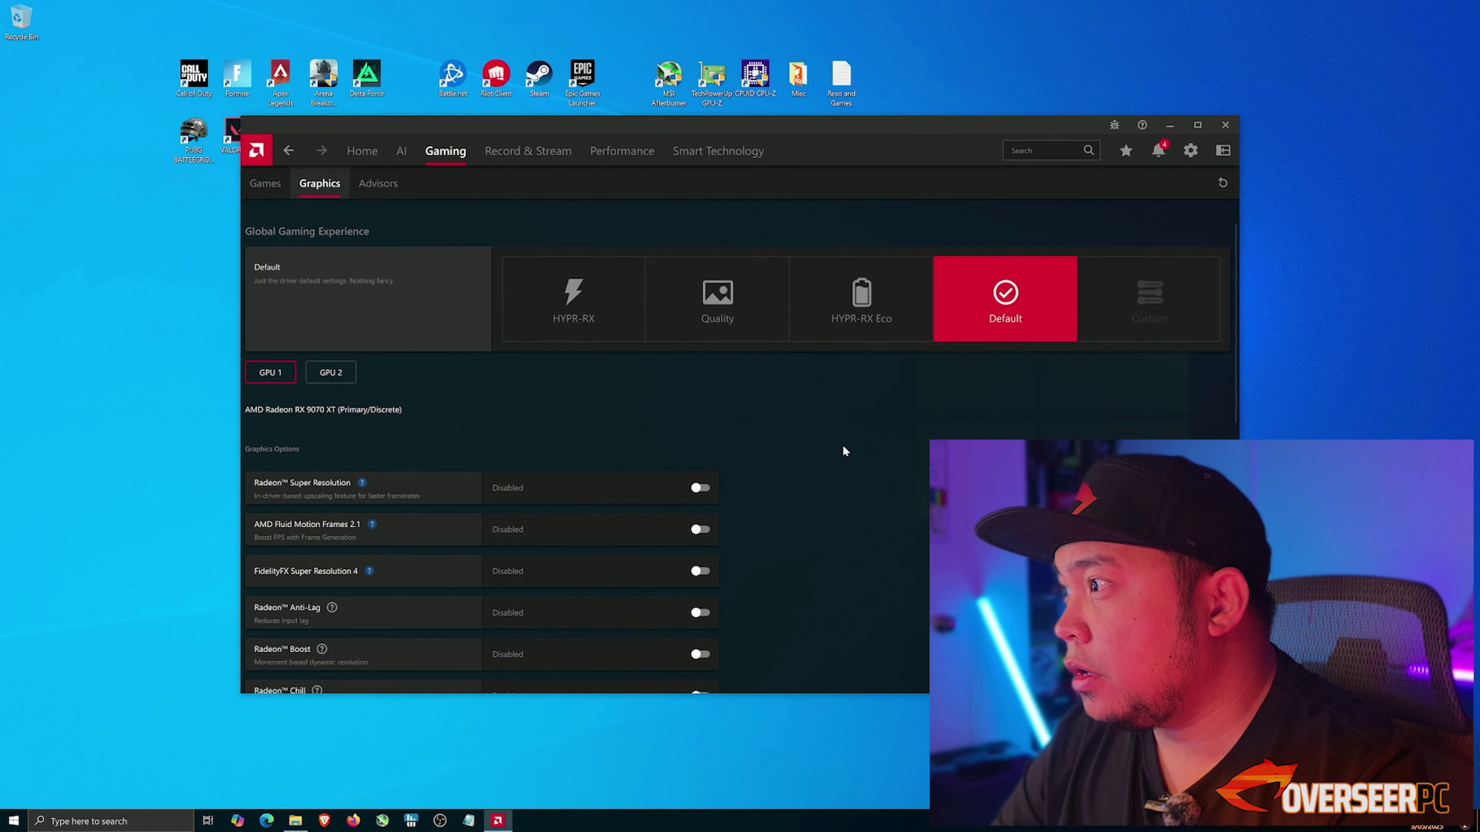
scroll(851, 479, down, 1)
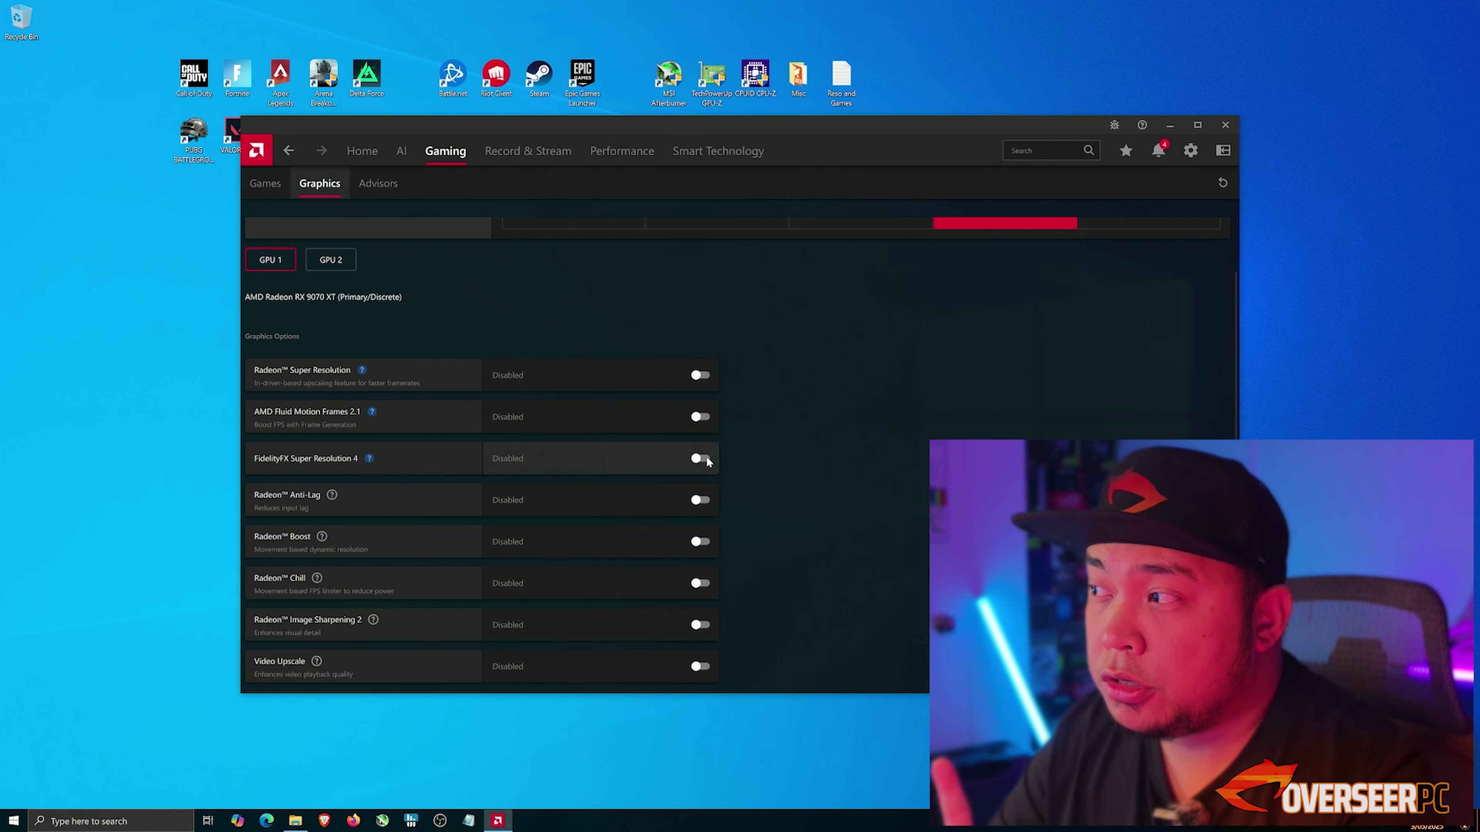
scroll(758, 430, down, 1)
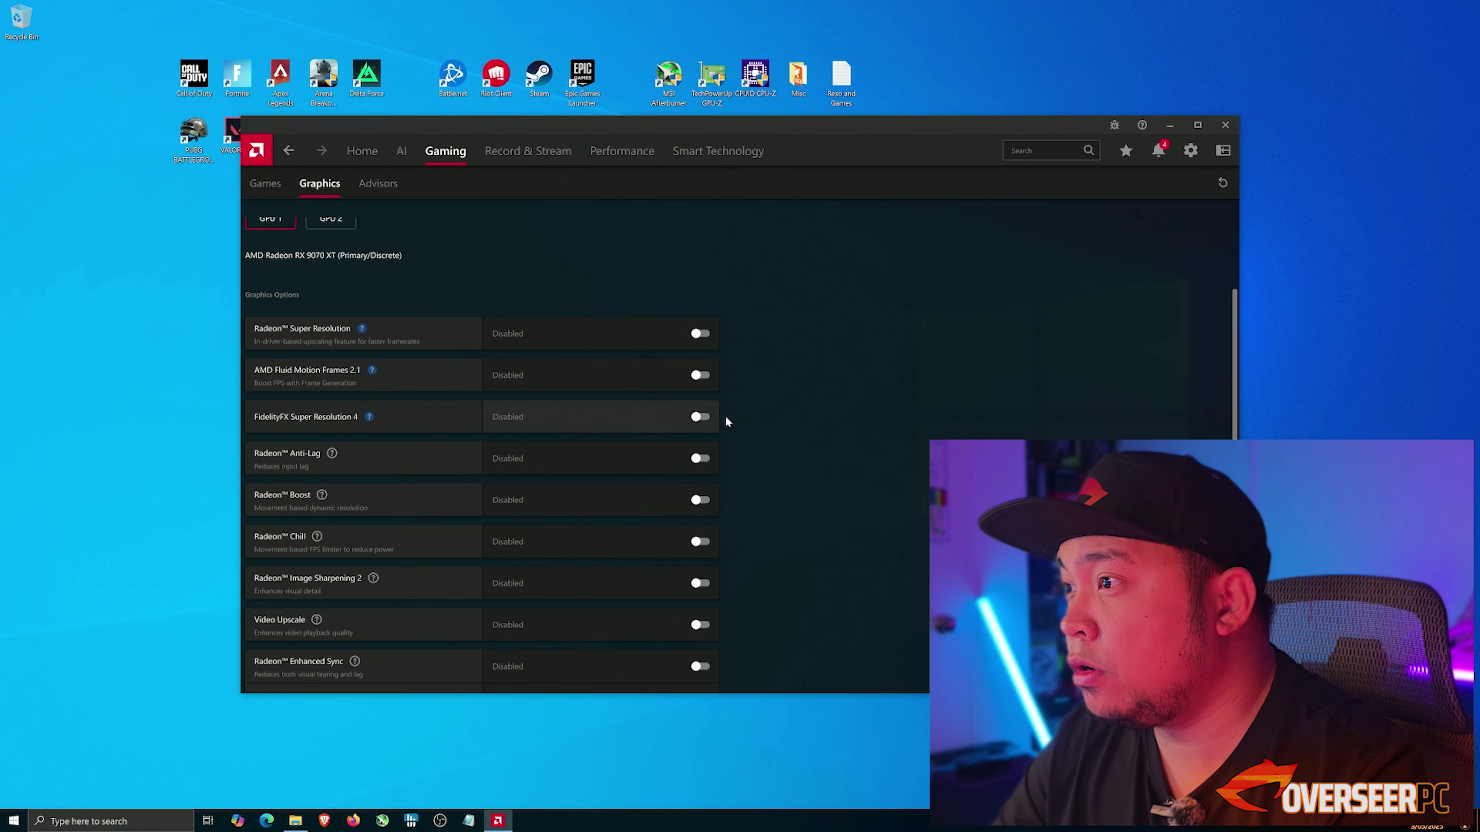
click(705, 417)
click(809, 521)
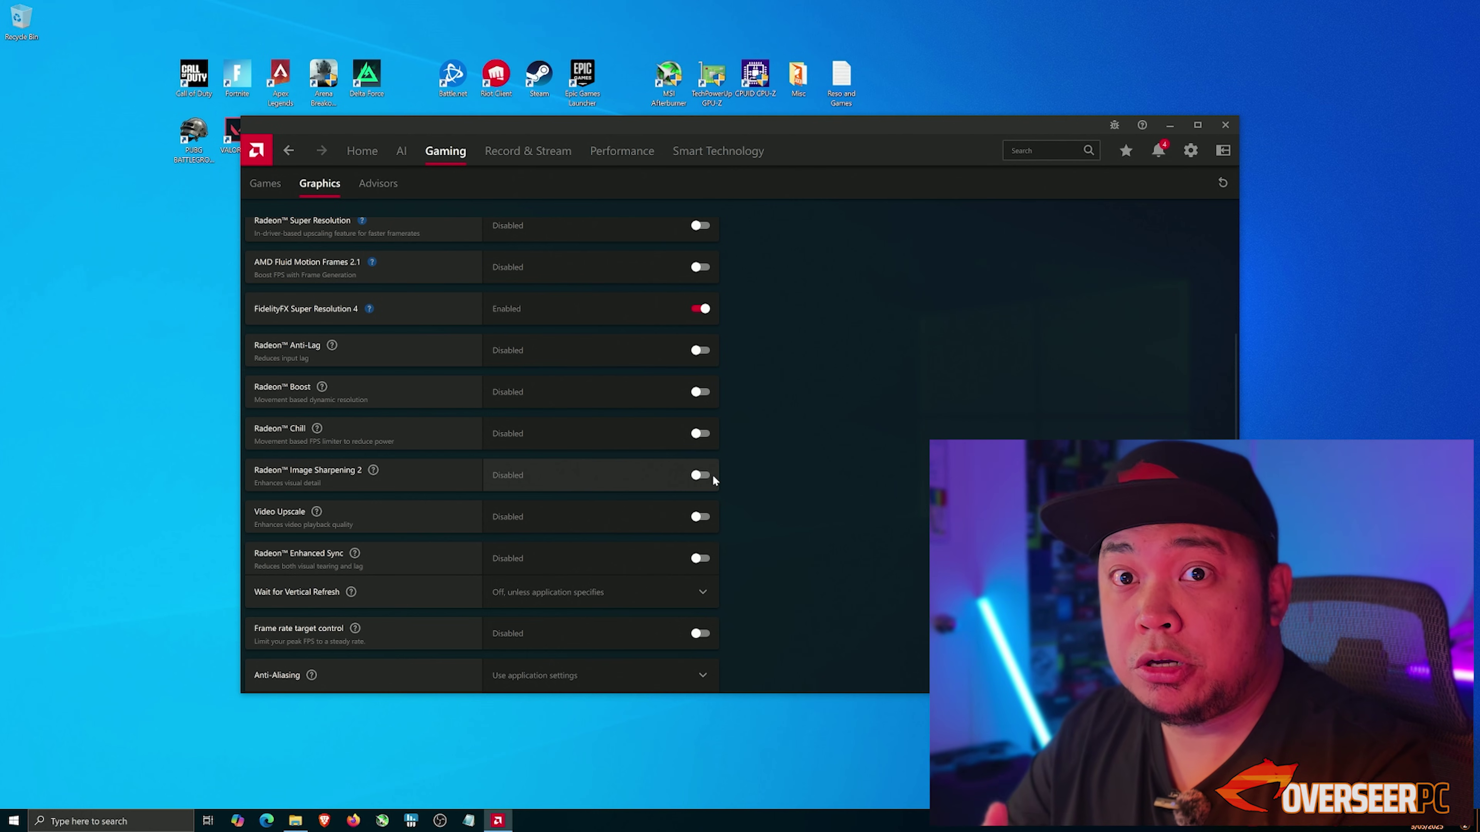
Turn on Radeon Image Sharpening 2 at 50% sharpness.
click(700, 476)
scroll(839, 490, down, 1)
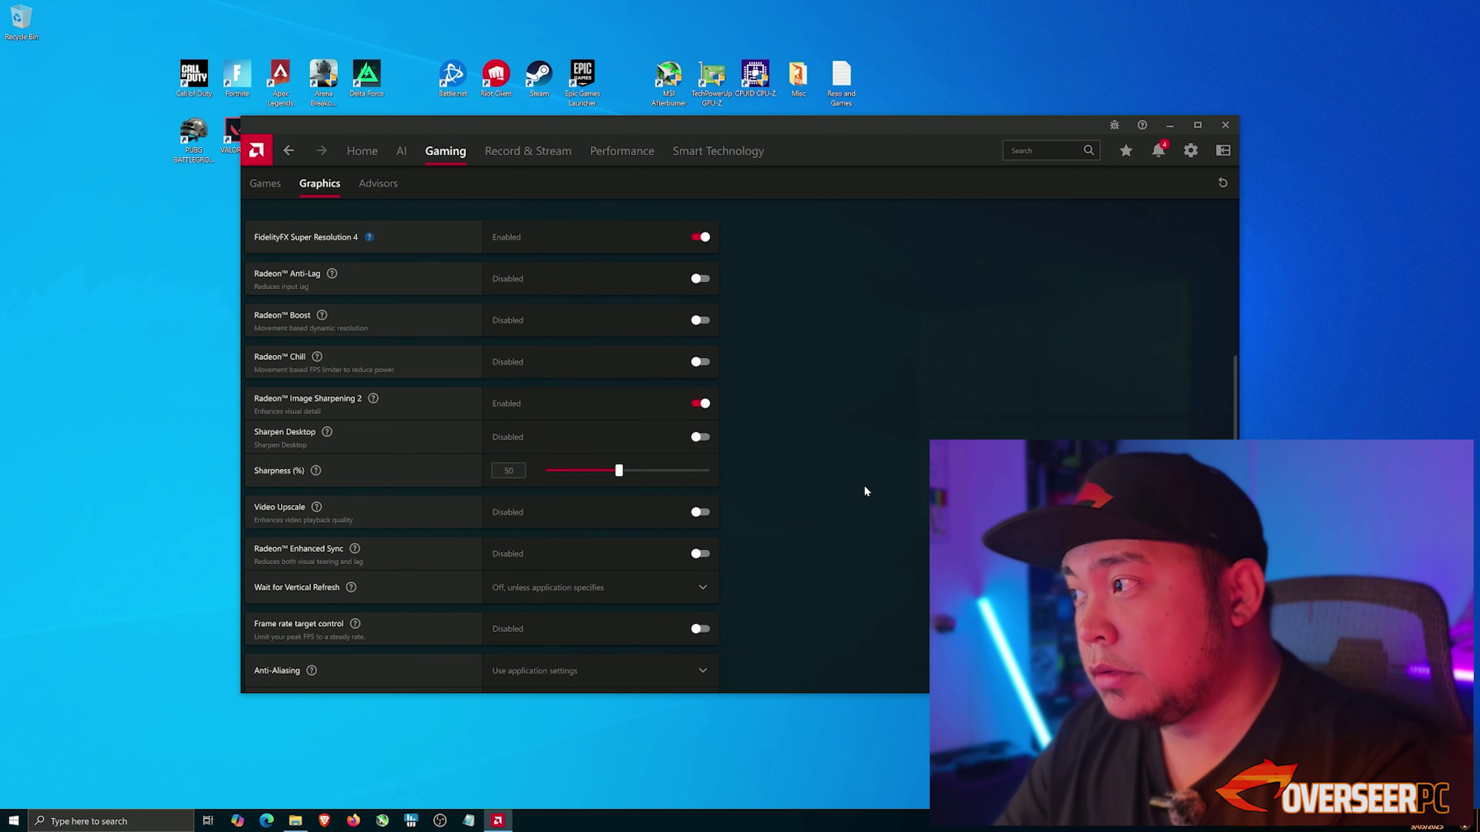
scroll(869, 492, up, 2)
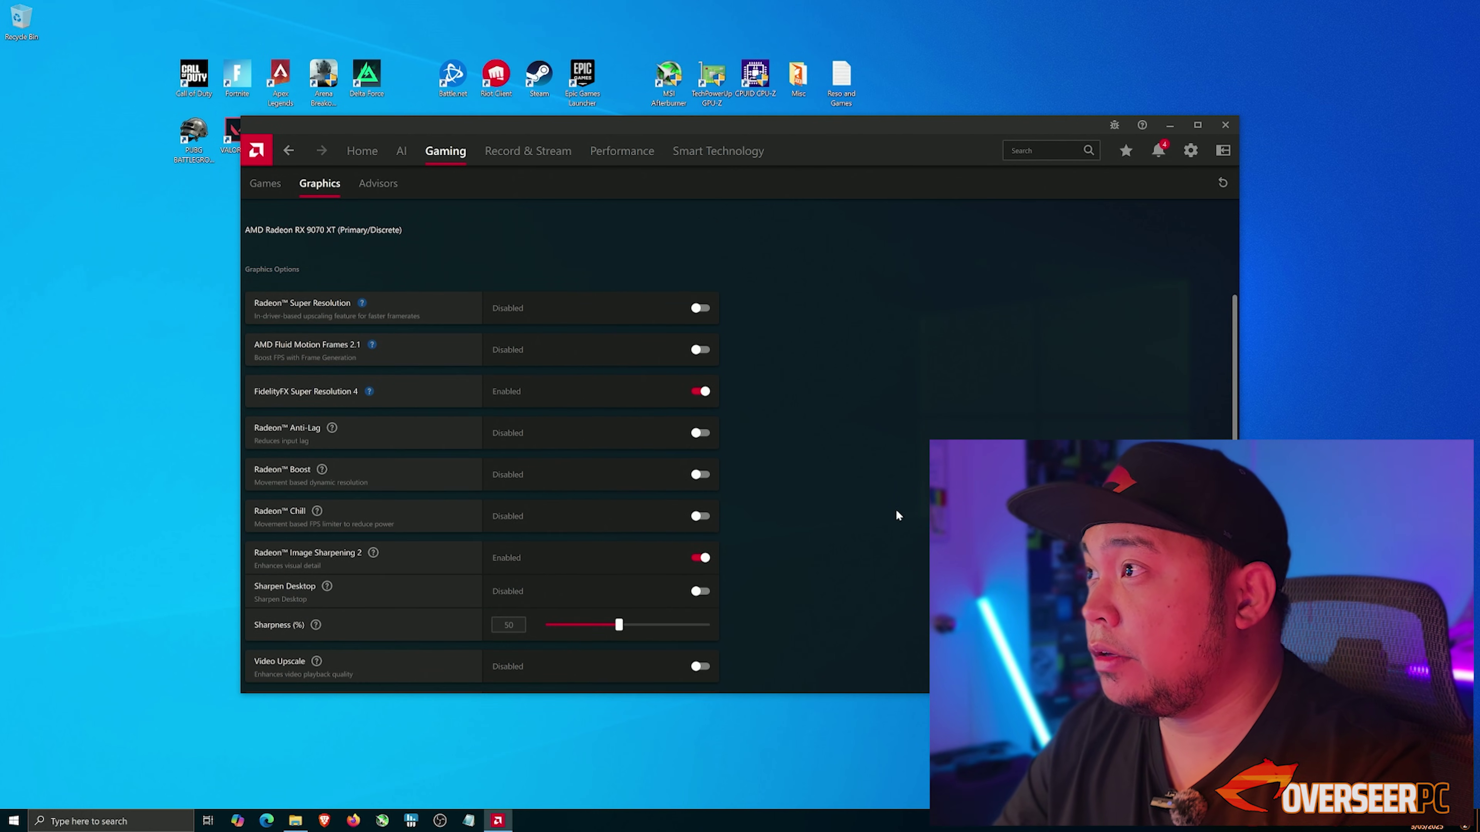
scroll(928, 382, up, 3)
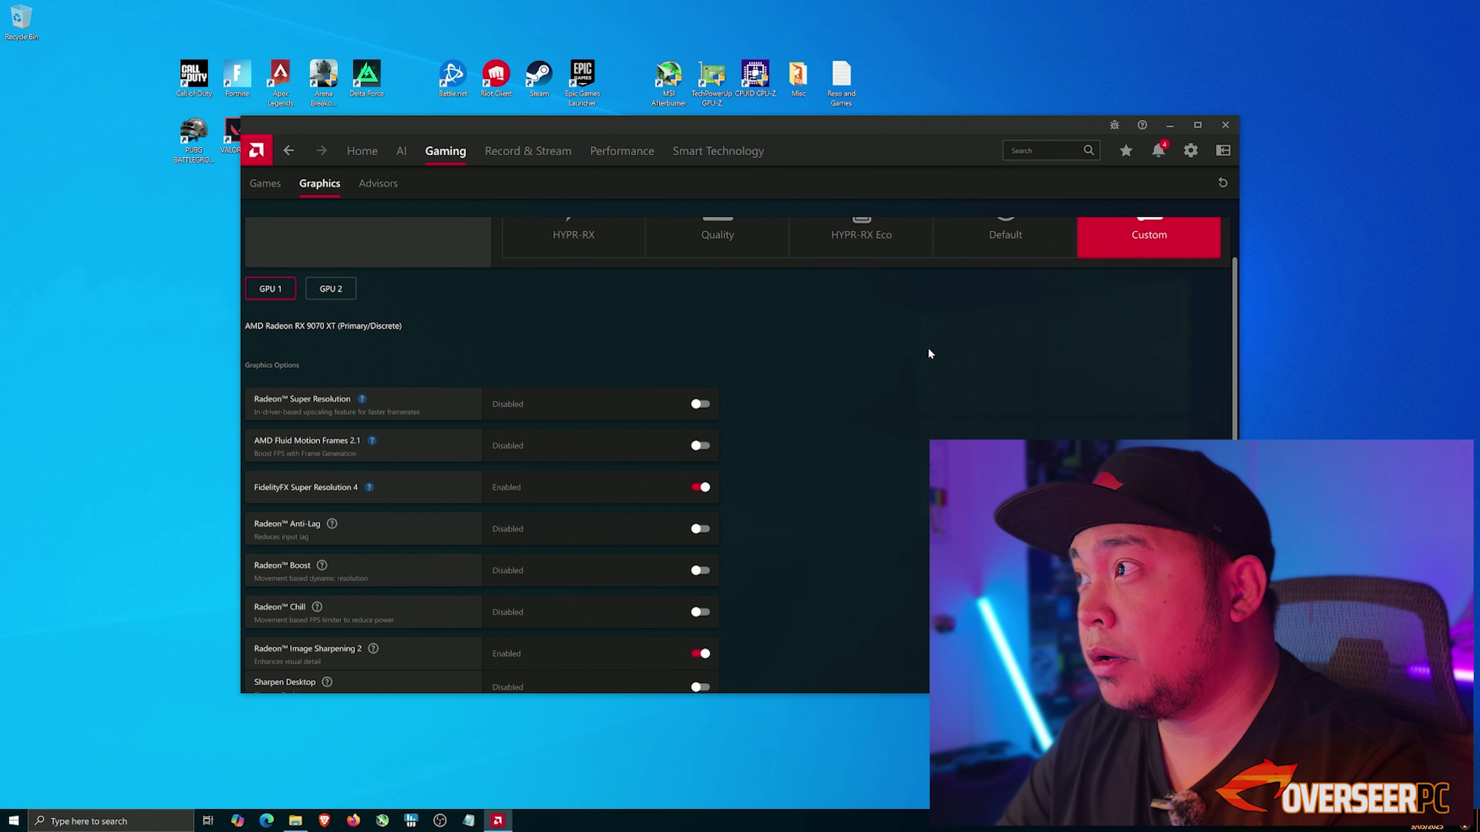
Switch the RX 9070 XT to the Custom tuning preset and accept the tuning agreement.
click(634, 163)
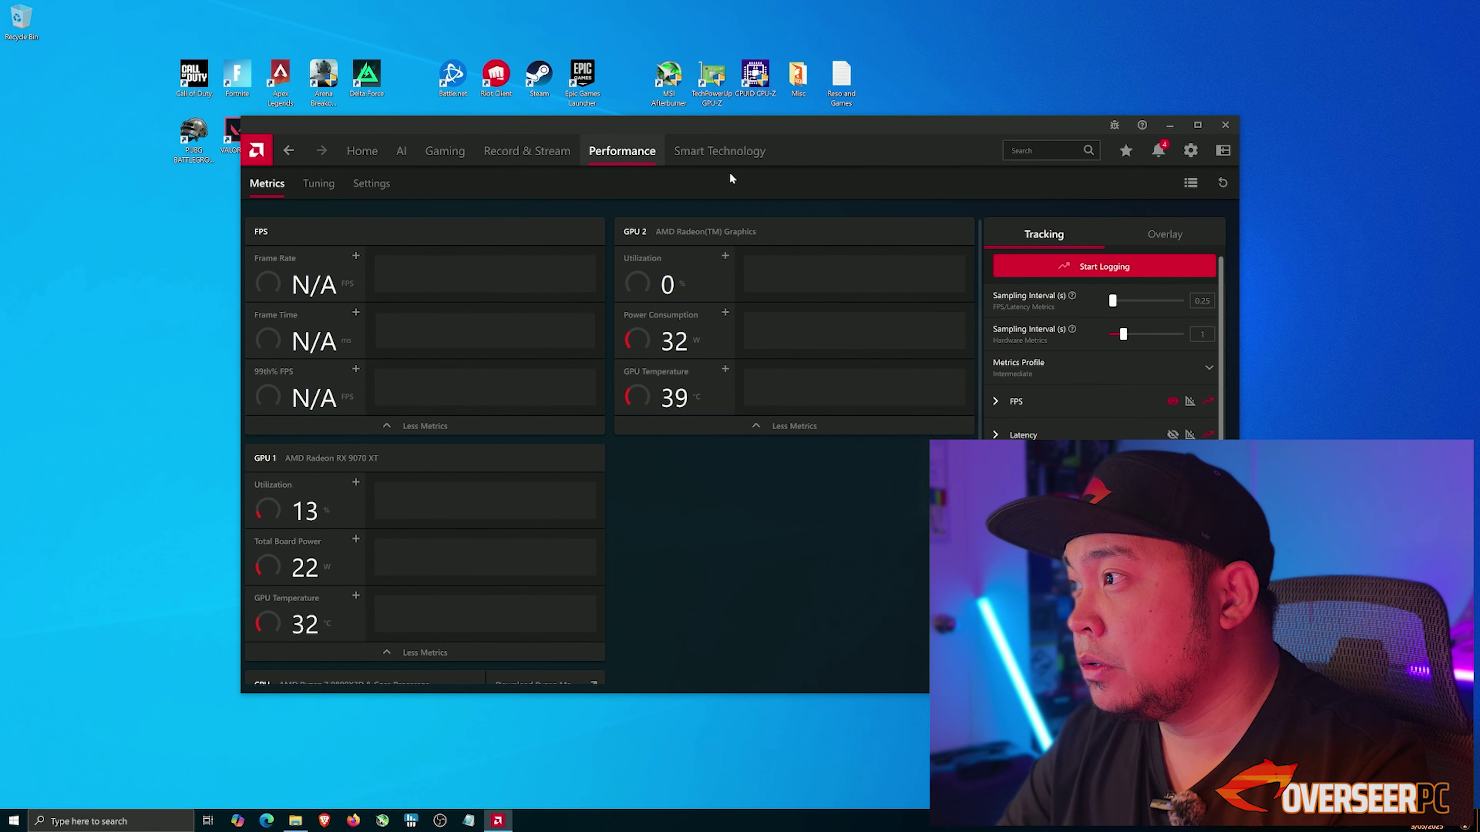
click(321, 184)
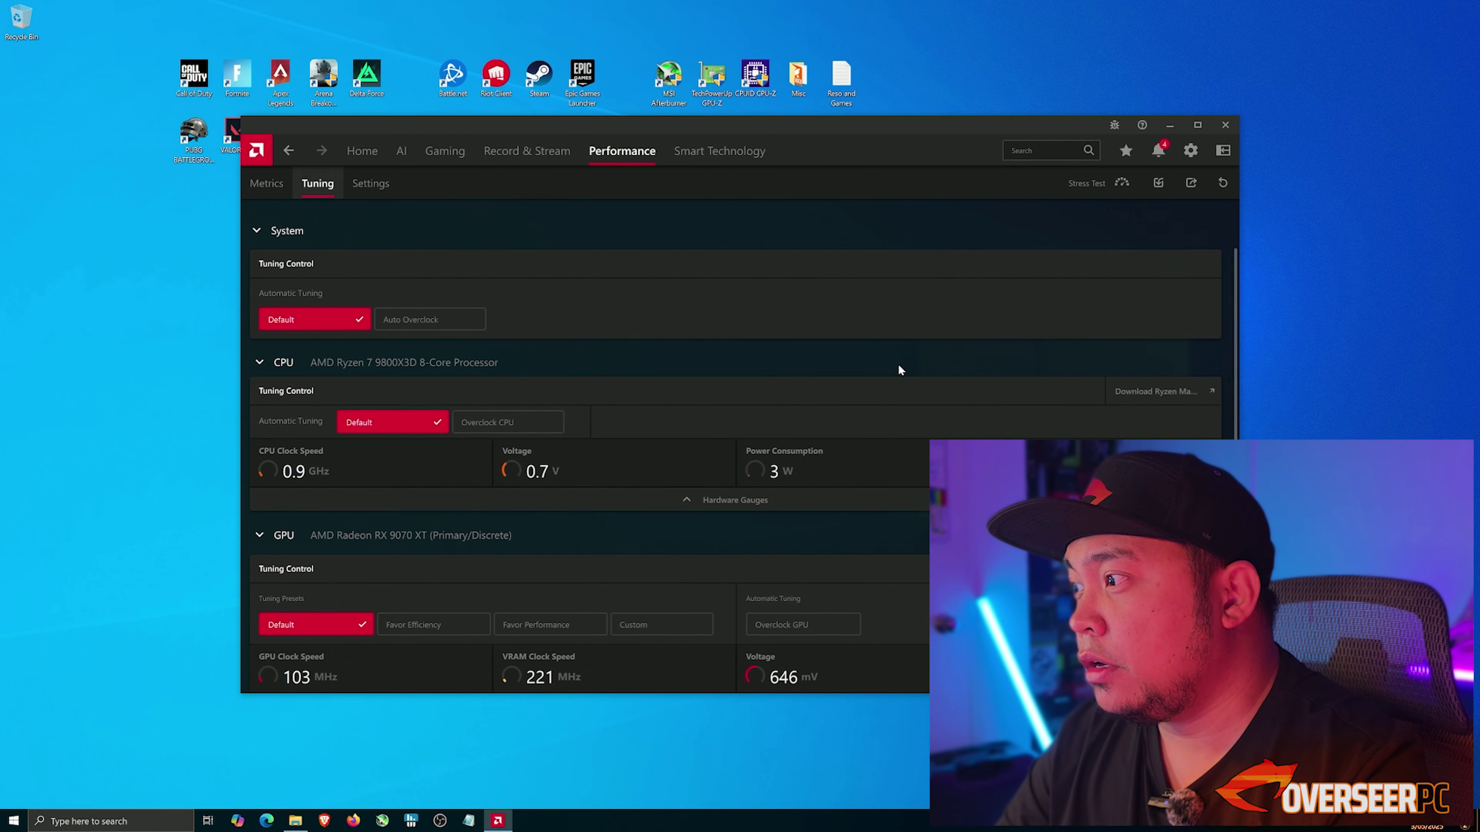
scroll(909, 373, down, 2)
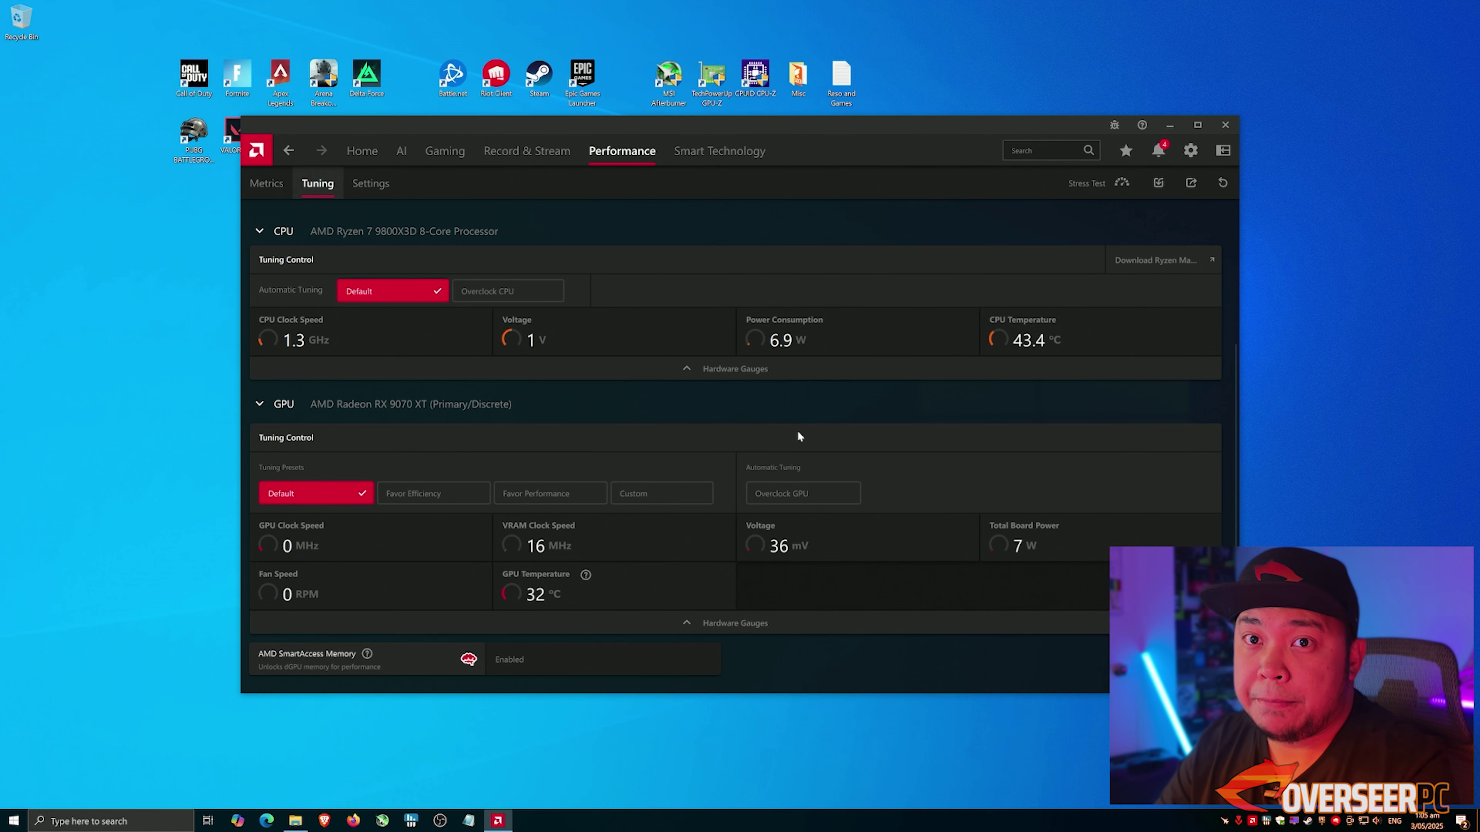
click(674, 493)
click(854, 522)
Enable Fan Tuning and Advanced Control for the fan curve, then apply the changes.
scroll(1077, 481, down, 3)
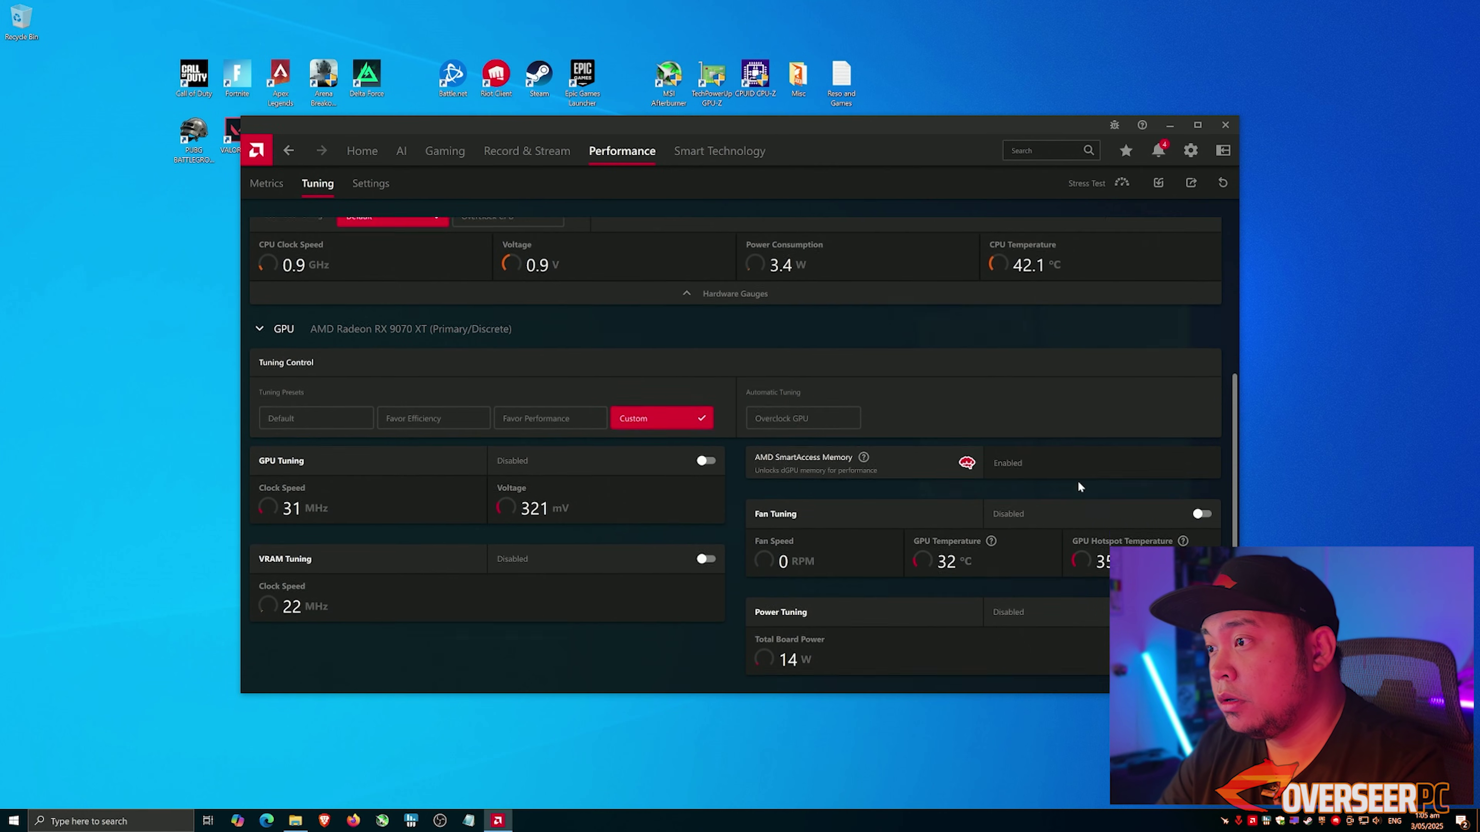
click(1202, 484)
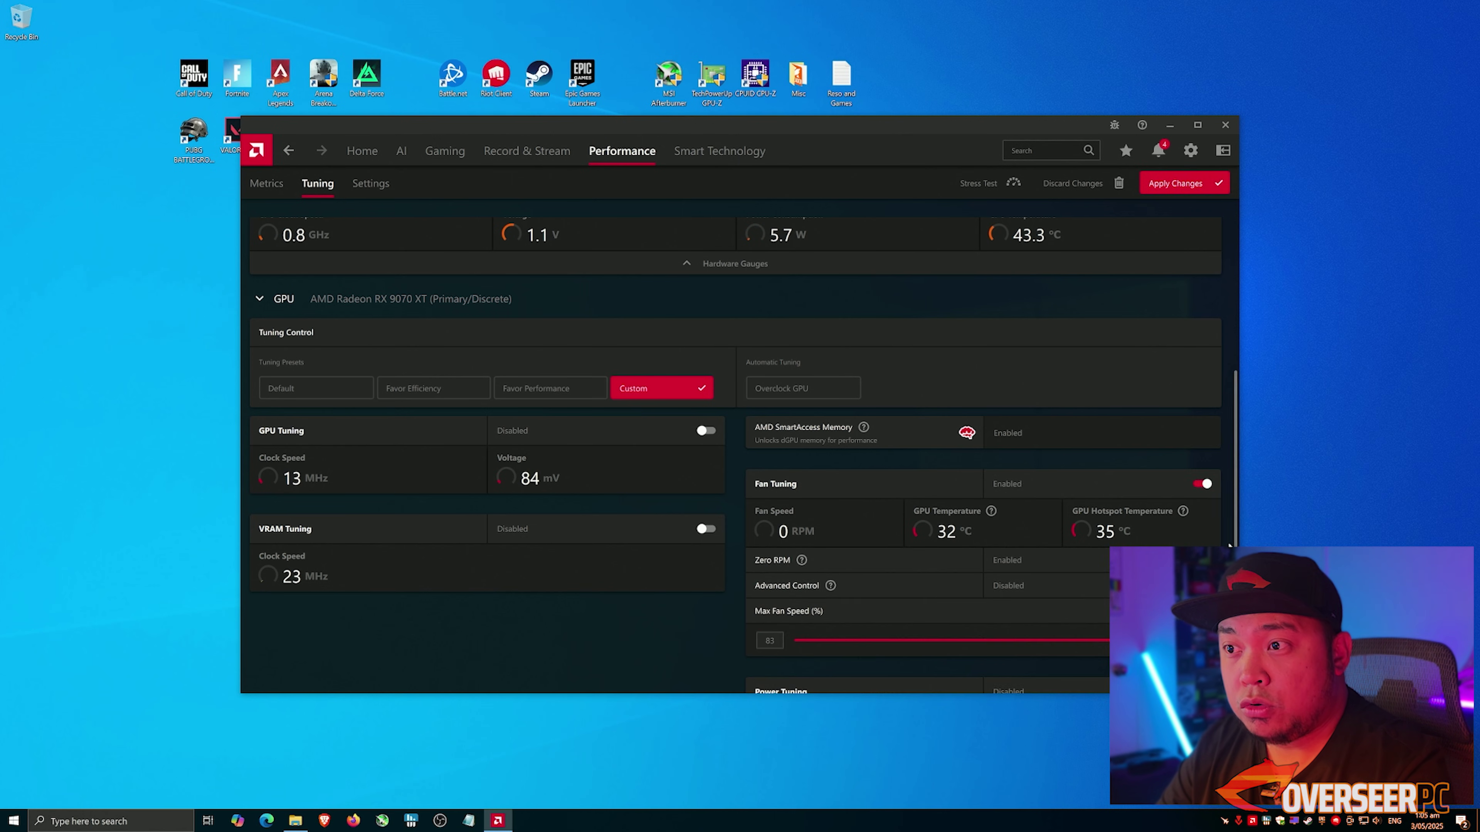
click(1203, 554)
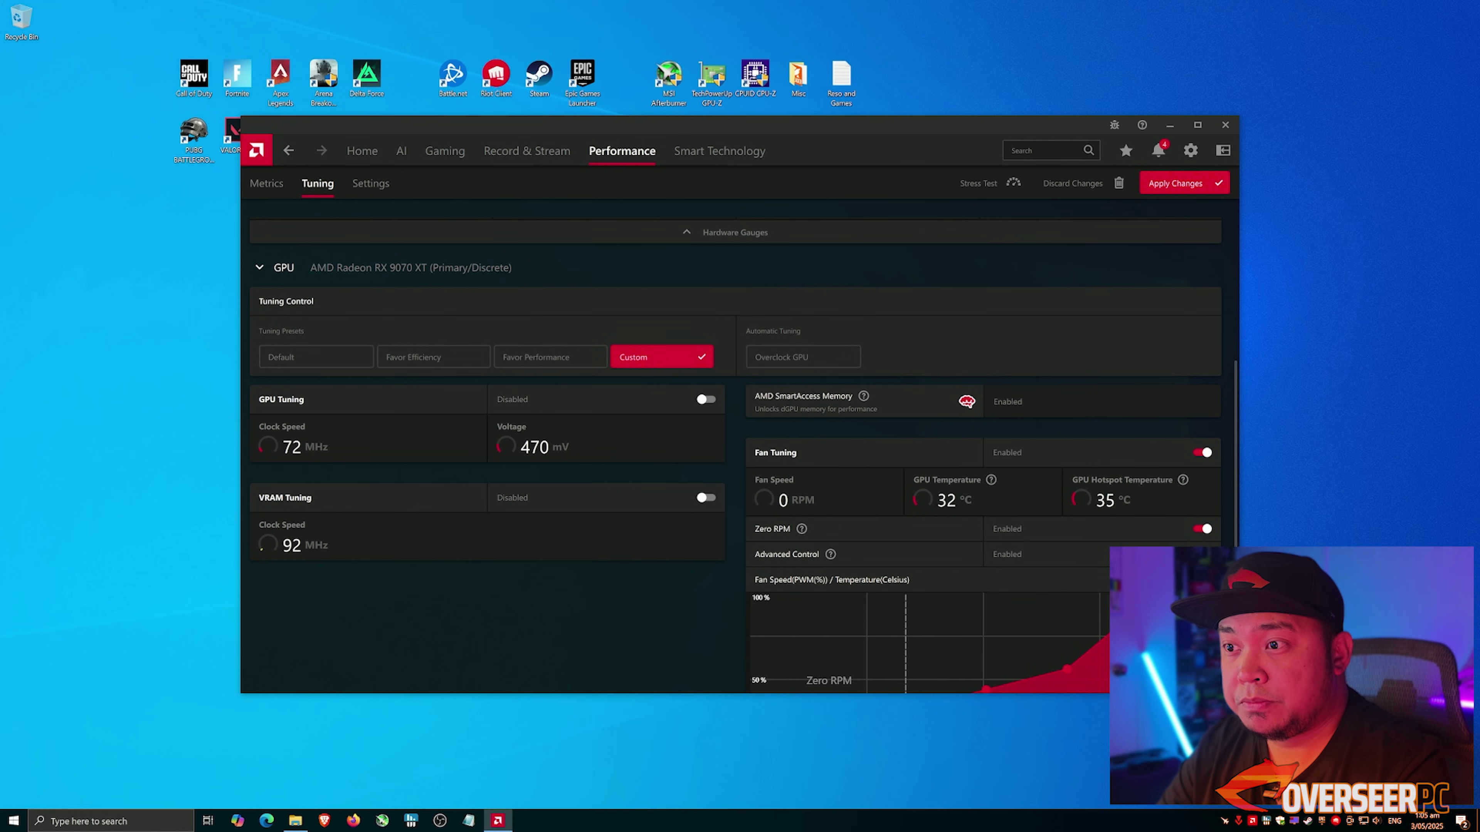
scroll(1219, 536, down, 3)
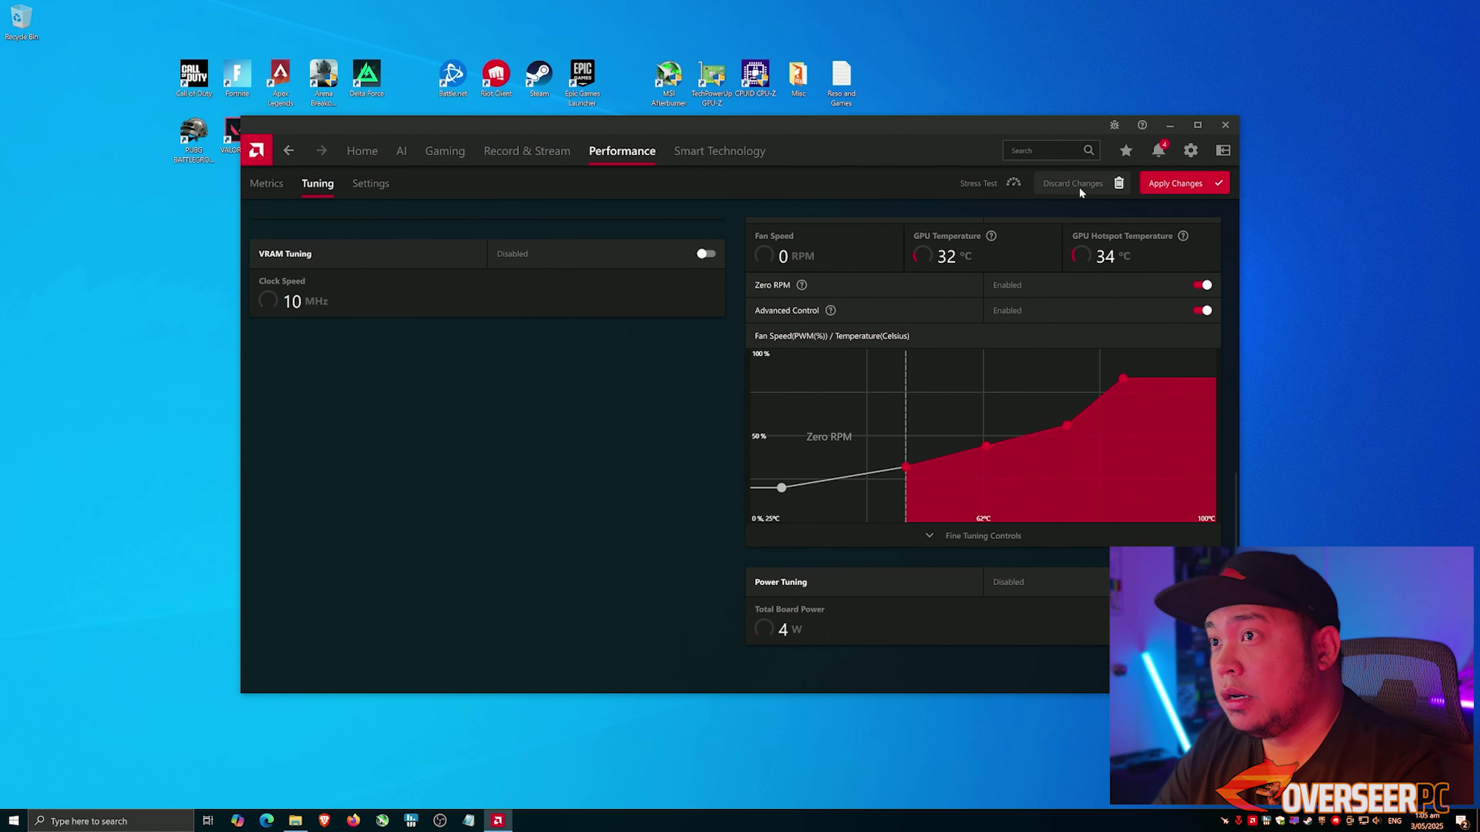
click(1213, 192)
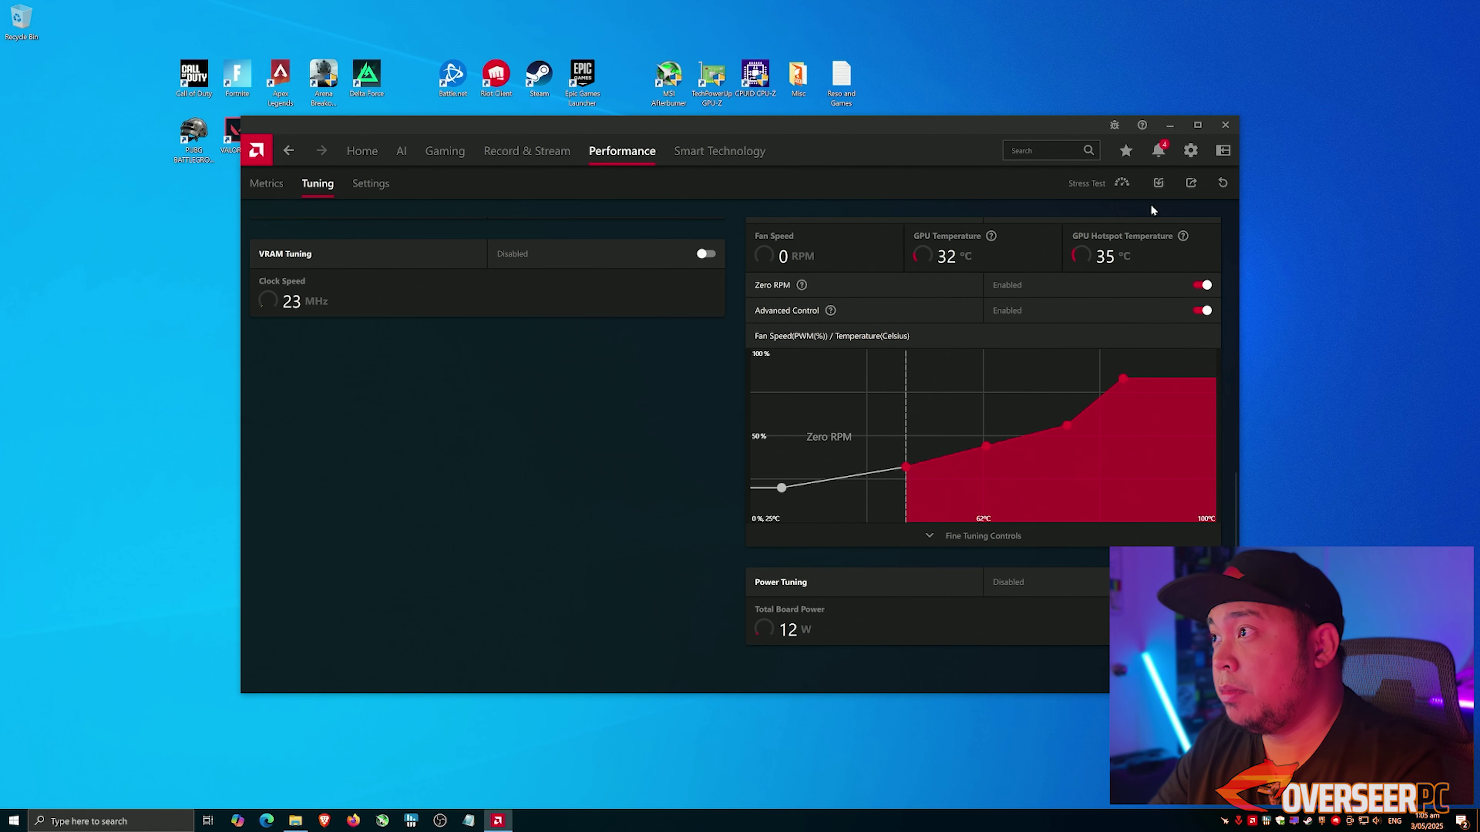
Skip the Record & Stream setup wizard, view its settings, then return to the Home dashboard.
click(527, 150)
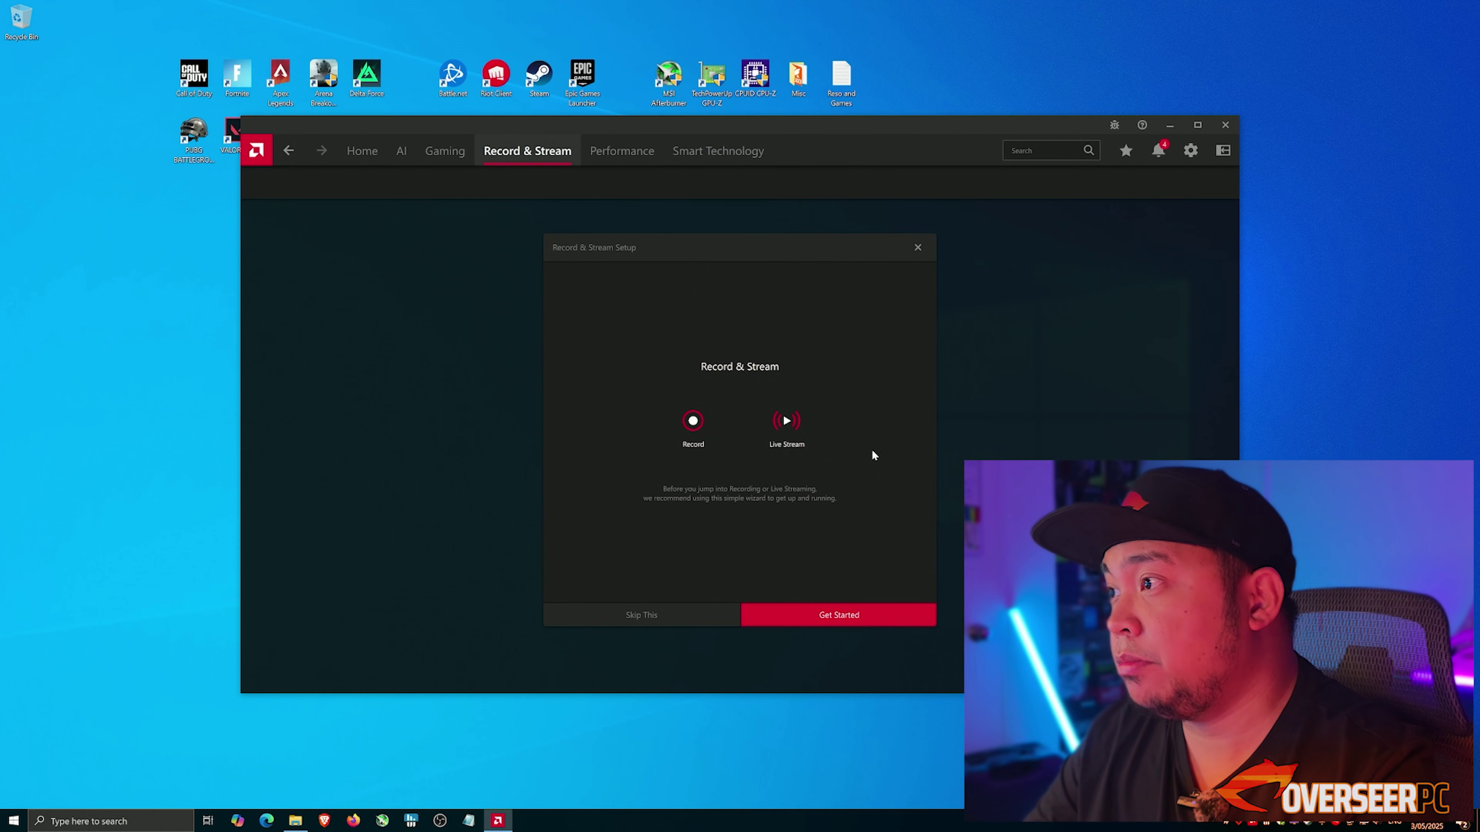
click(683, 612)
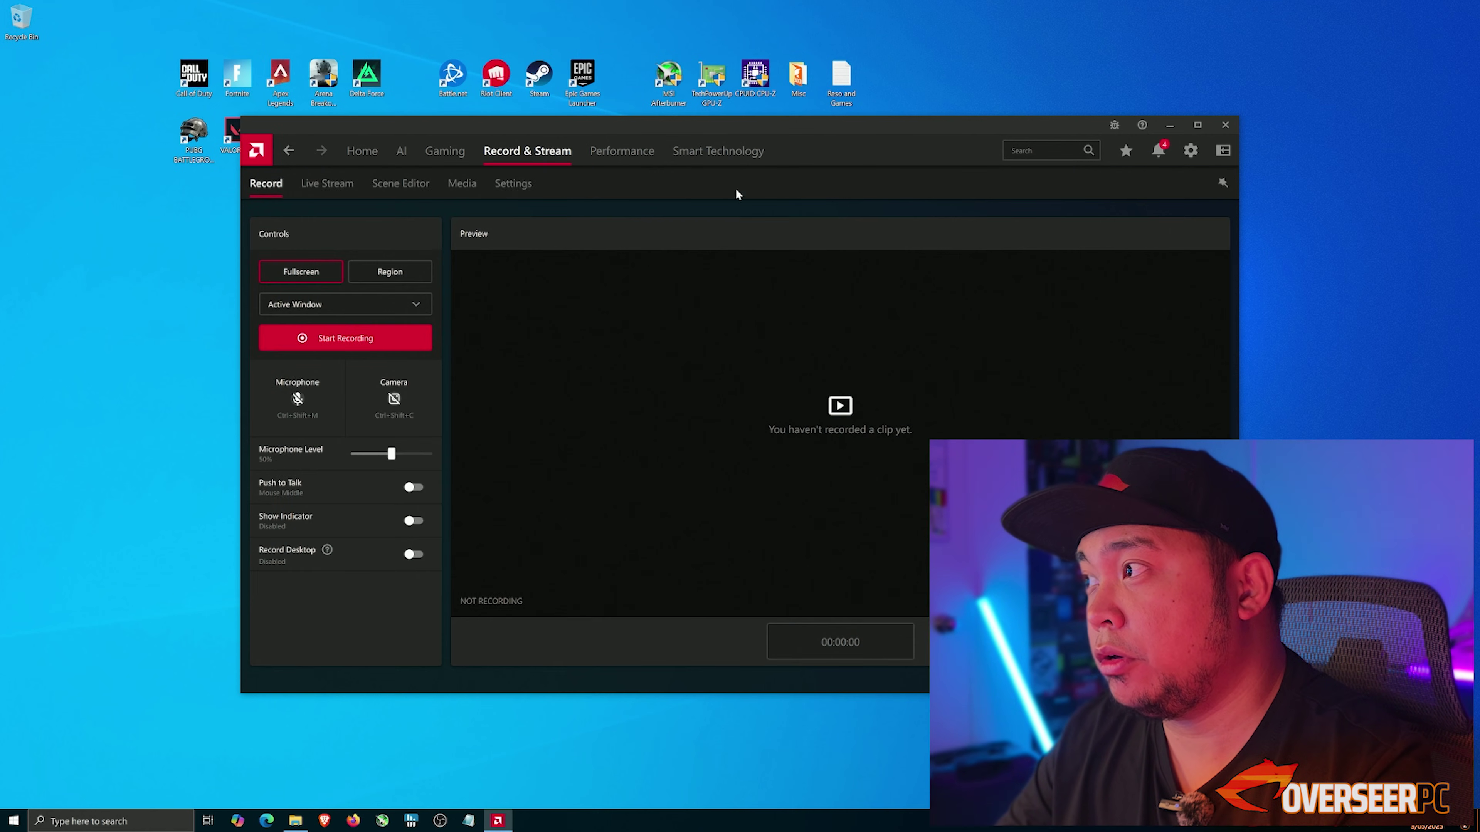
click(515, 182)
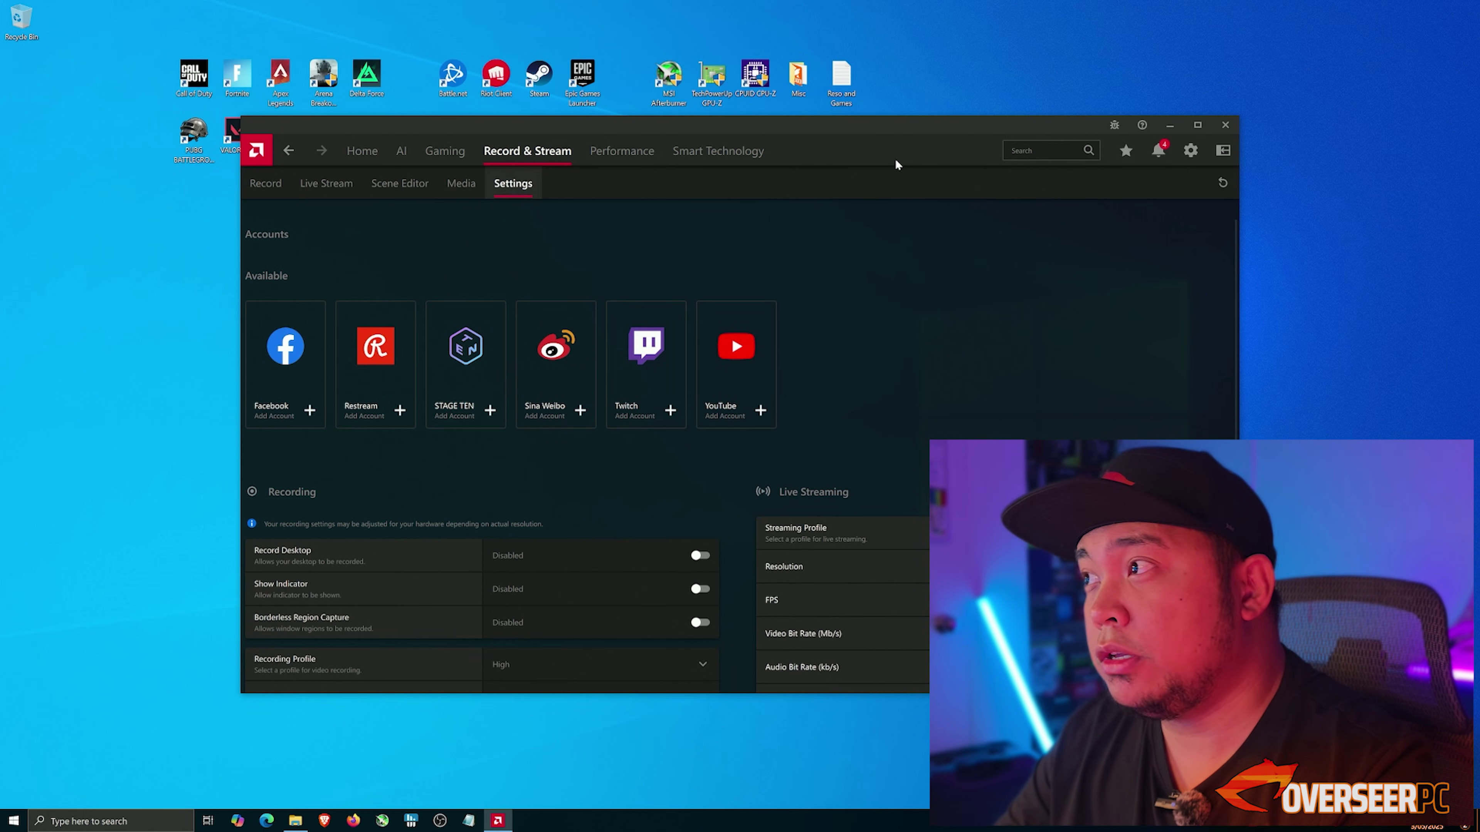
click(373, 149)
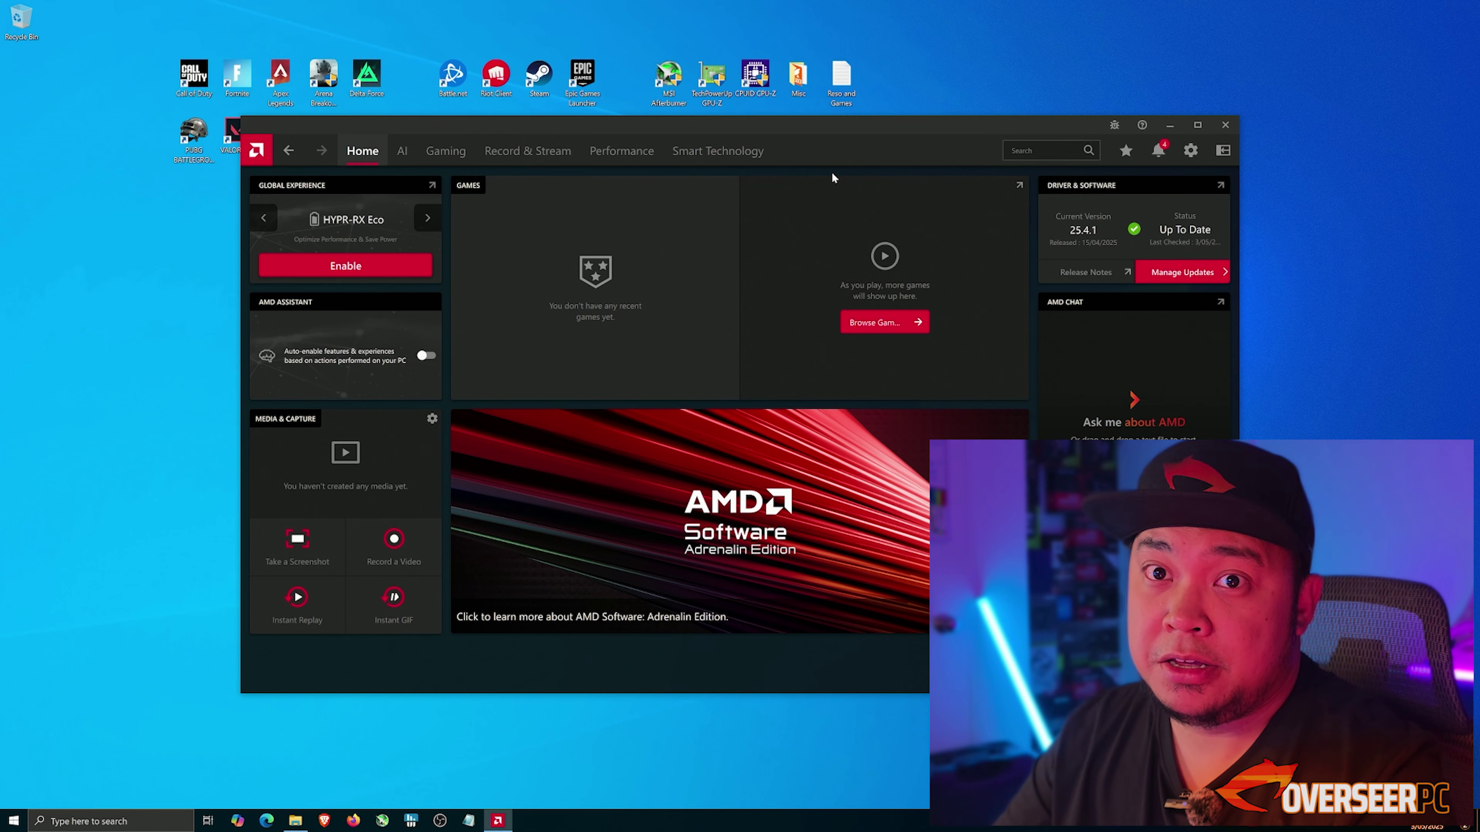
Close the AMD Software window and restart Windows from the Start menu's power options.
click(1226, 124)
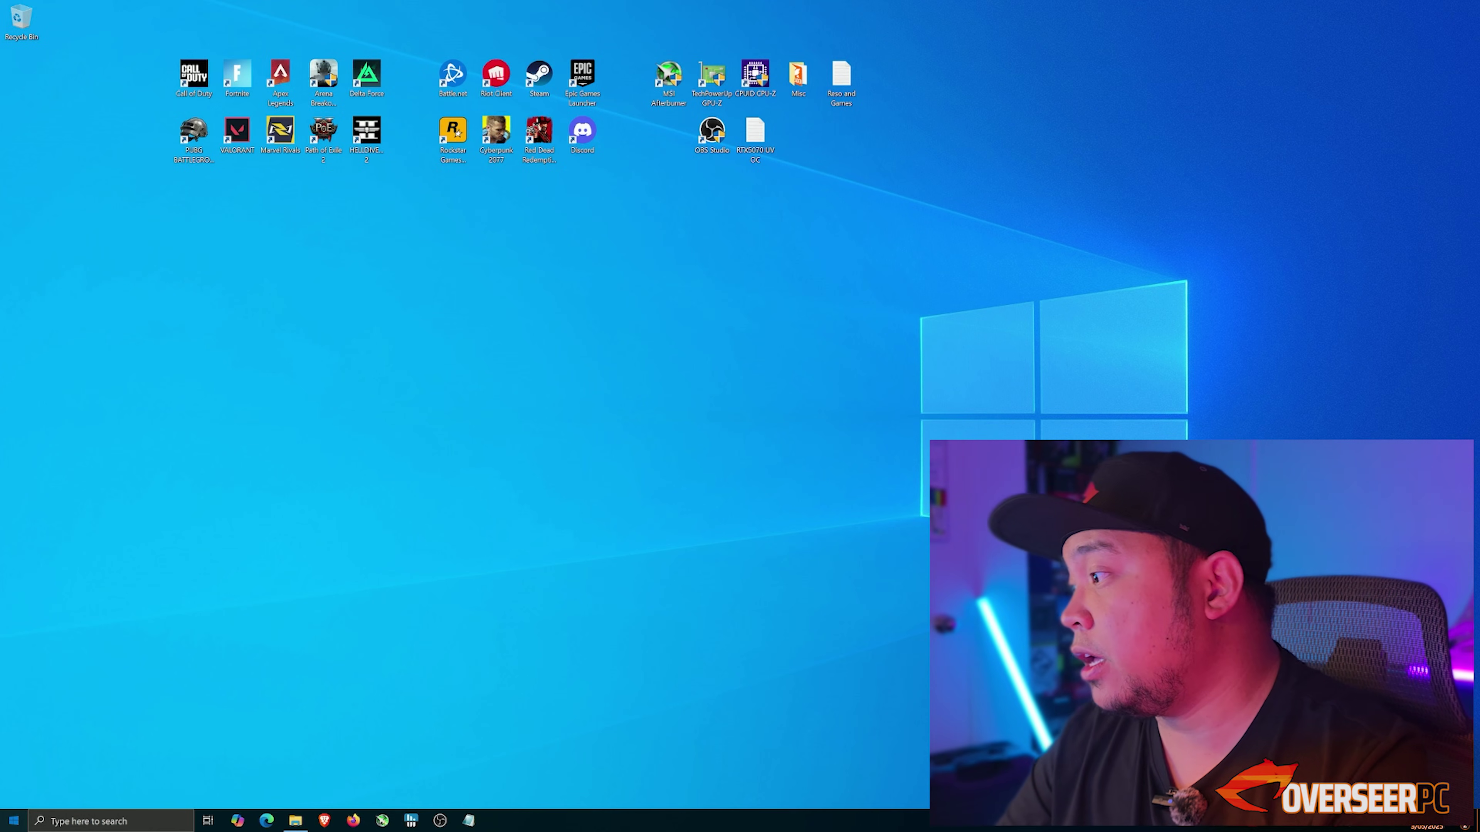
click(14, 821)
click(13, 788)
click(52, 770)
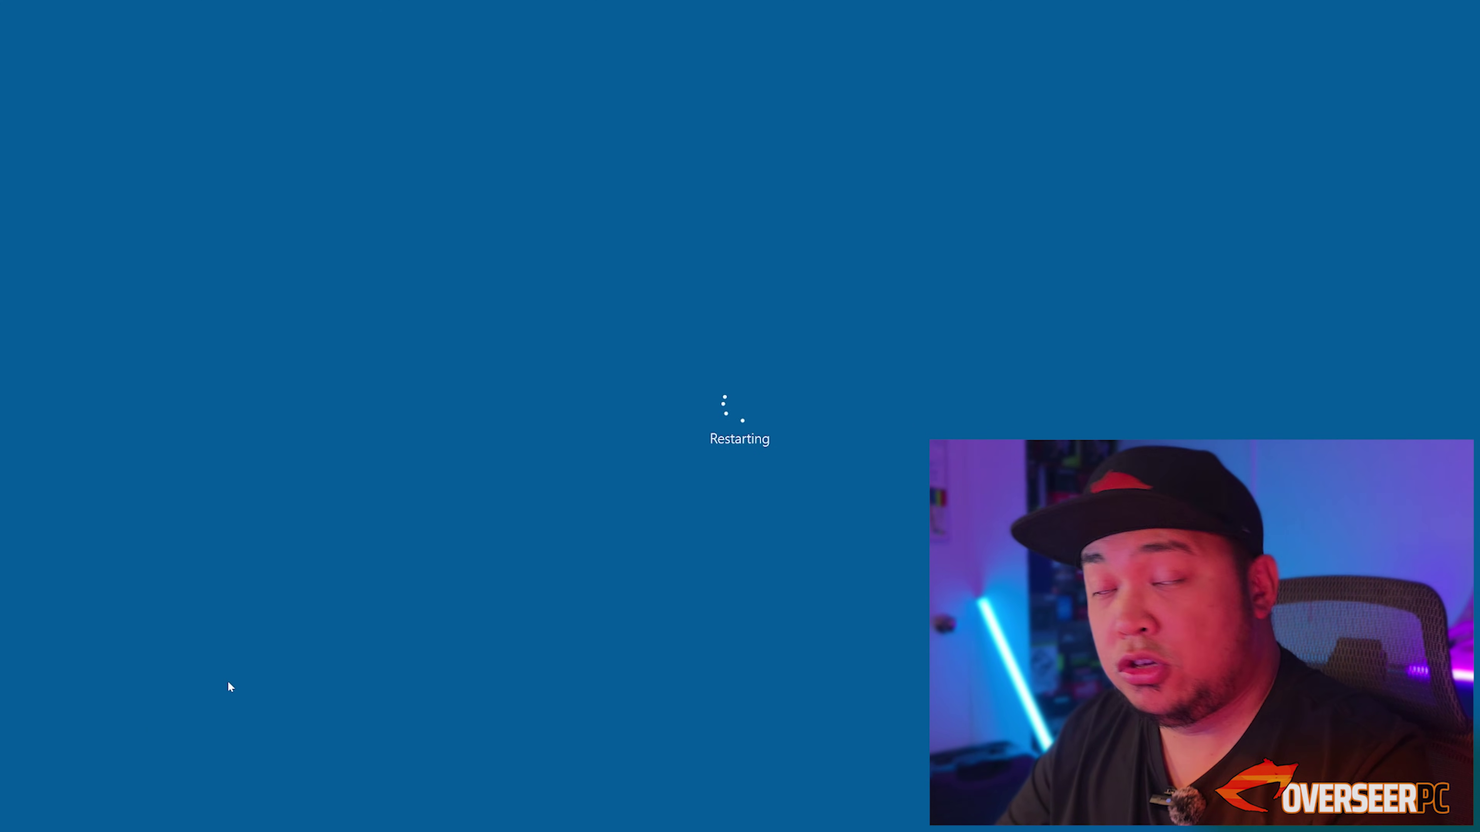